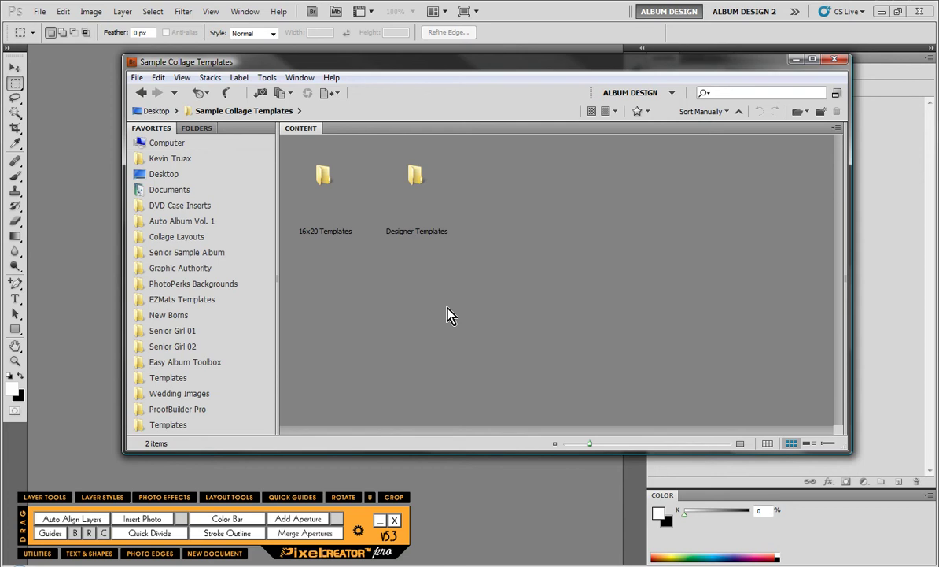
Open the Designer Templates folder inside Sample Collage Templates
left_click(314, 178)
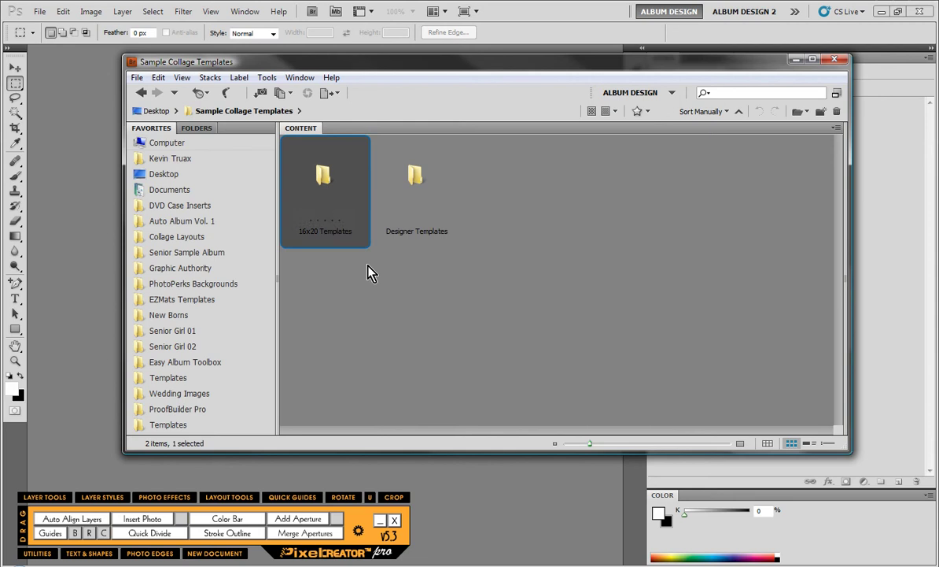
left_click(375, 301)
left_click(416, 185)
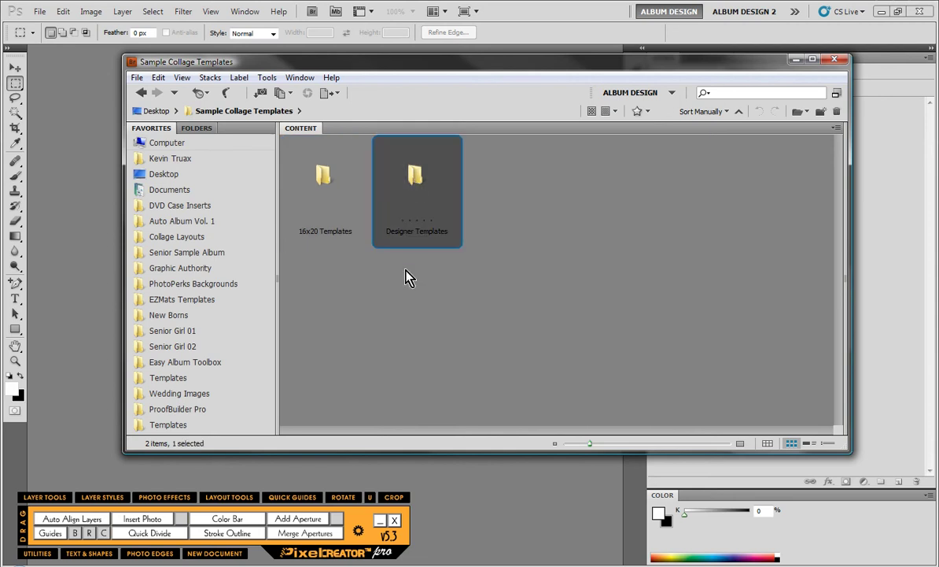
left_click(408, 285)
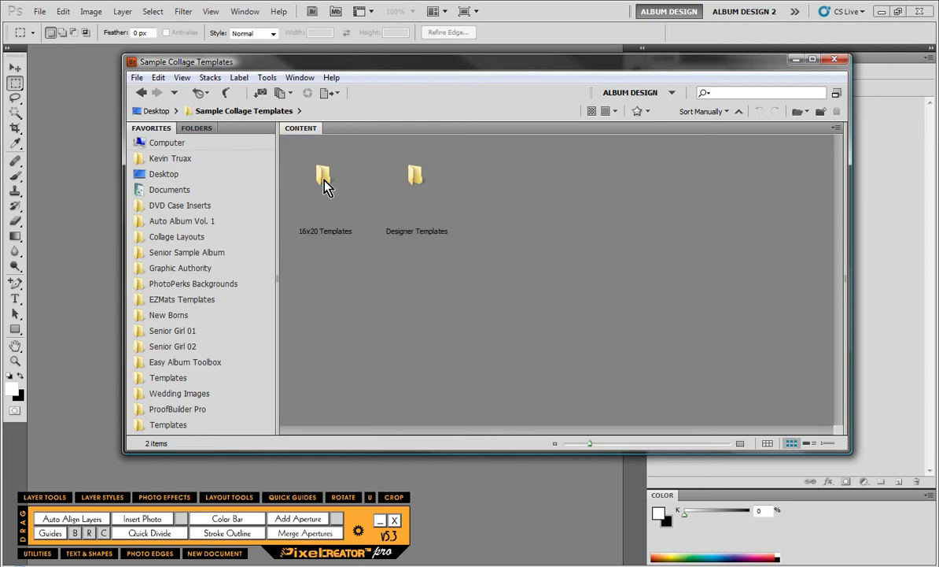
double_click(417, 178)
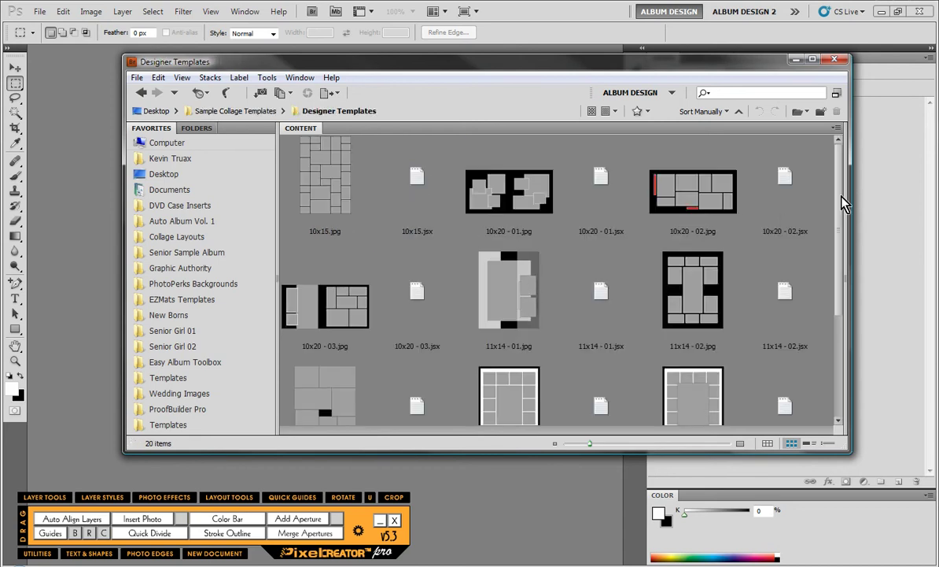
Examine the designer template previews and their matching script files, from the 10x15 to the 16x20 layouts
mouse_move(842, 203)
left_mouse_down()
mouse_move(840, 313)
mouse_move(837, 206)
left_mouse_up()
left_click(602, 300)
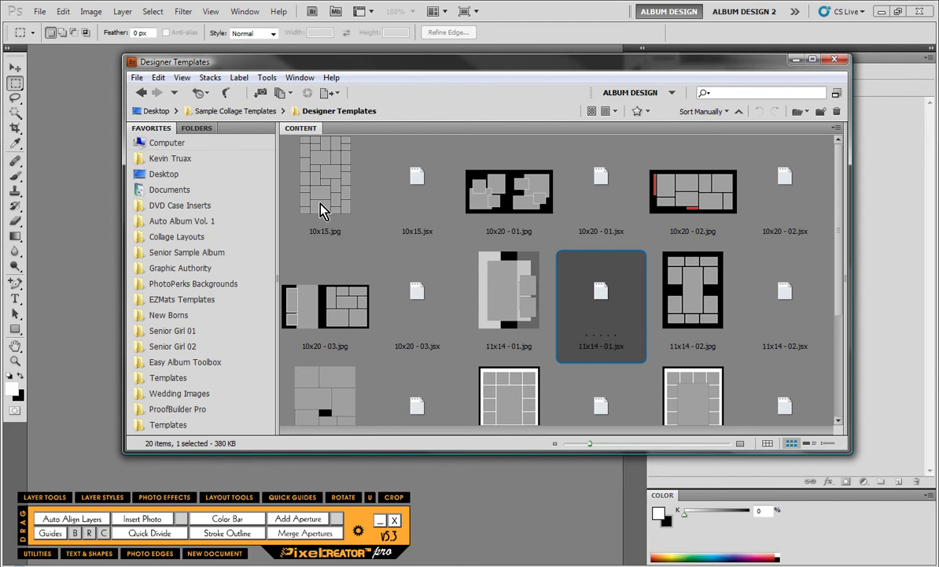
left_click(321, 184)
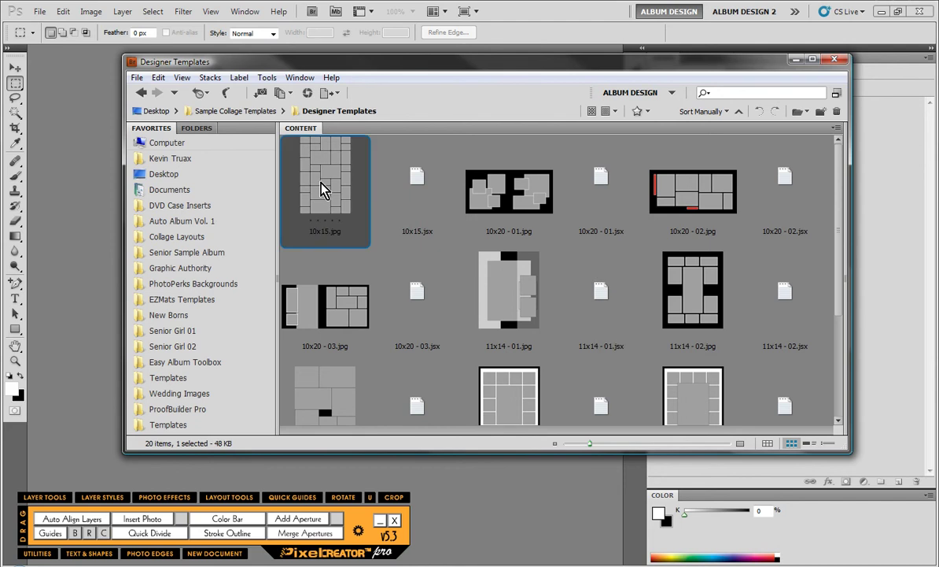
left_click(417, 182)
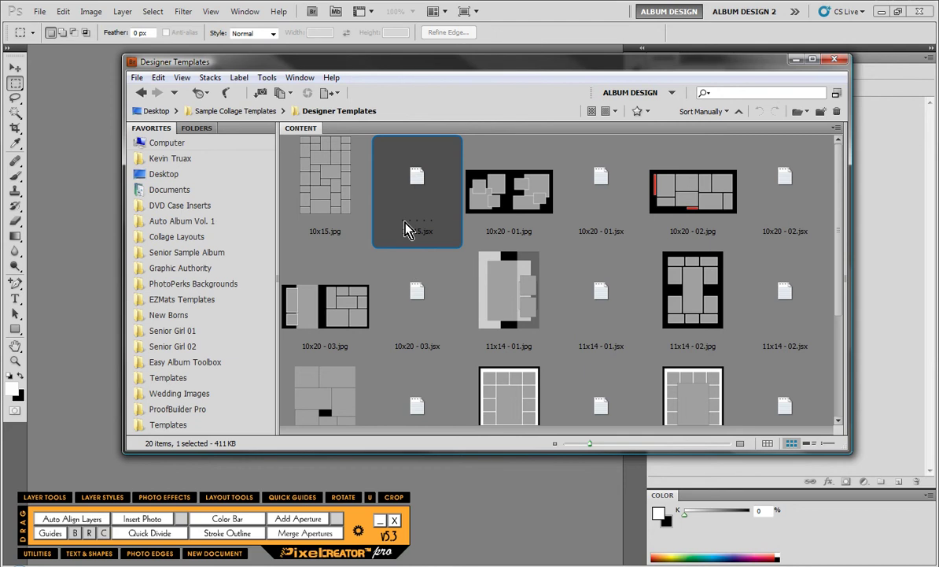
left_click(524, 293)
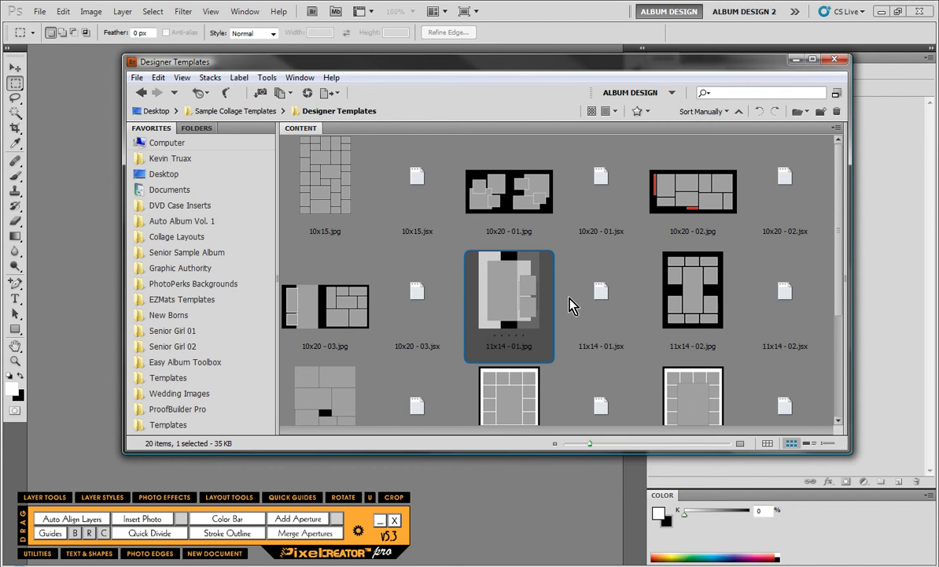
left_click(311, 197)
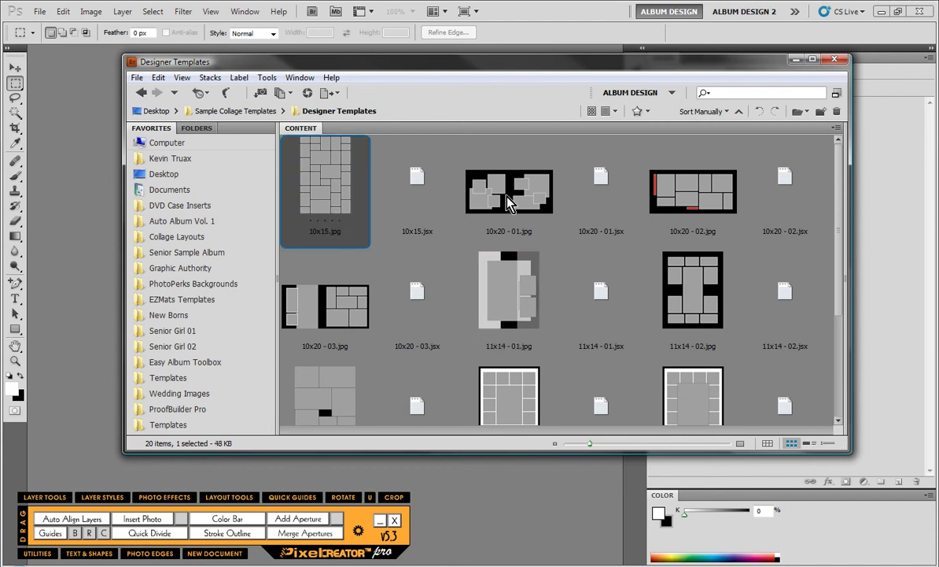
left_click(511, 202)
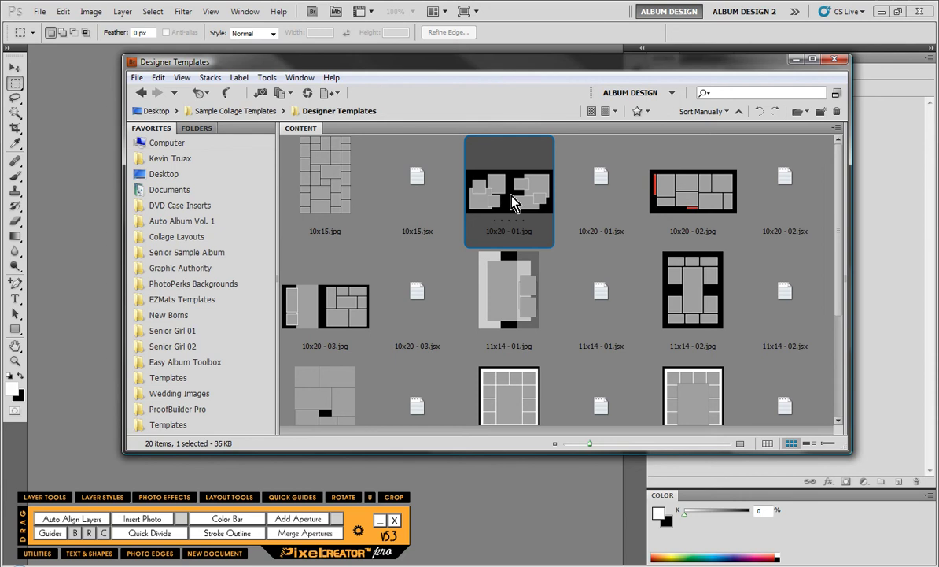
left_click(334, 179)
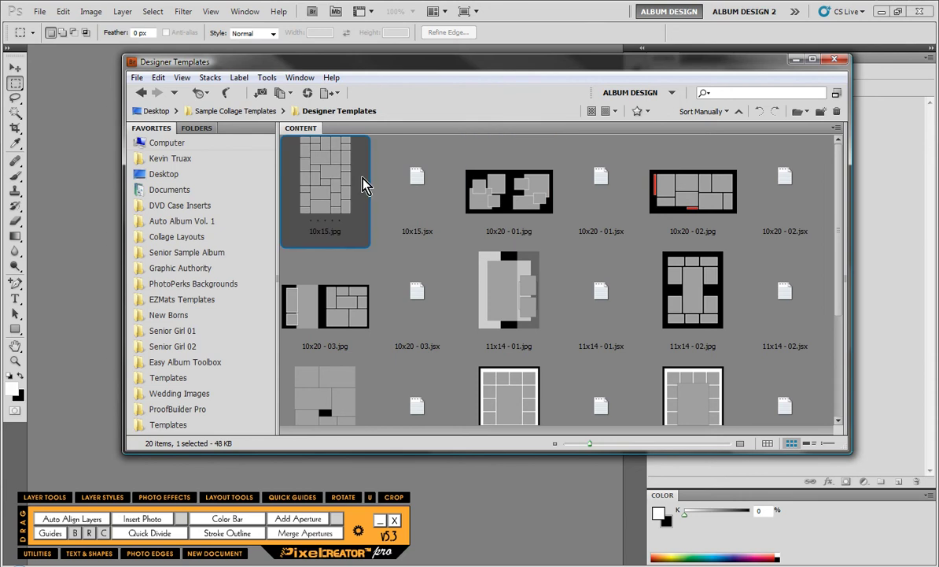
left_click(516, 203)
left_click(685, 203)
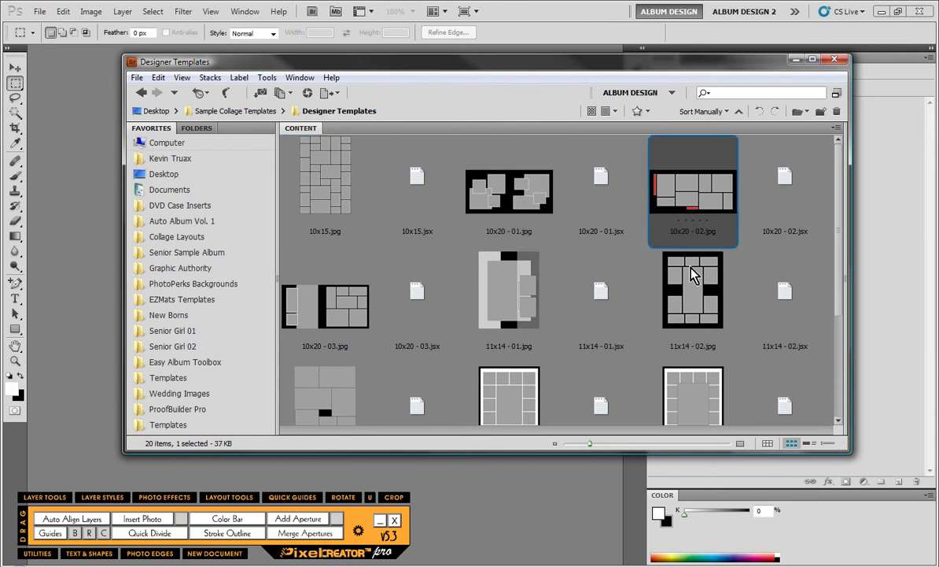
left_click(692, 282)
scroll(603, 272, "down", 1)
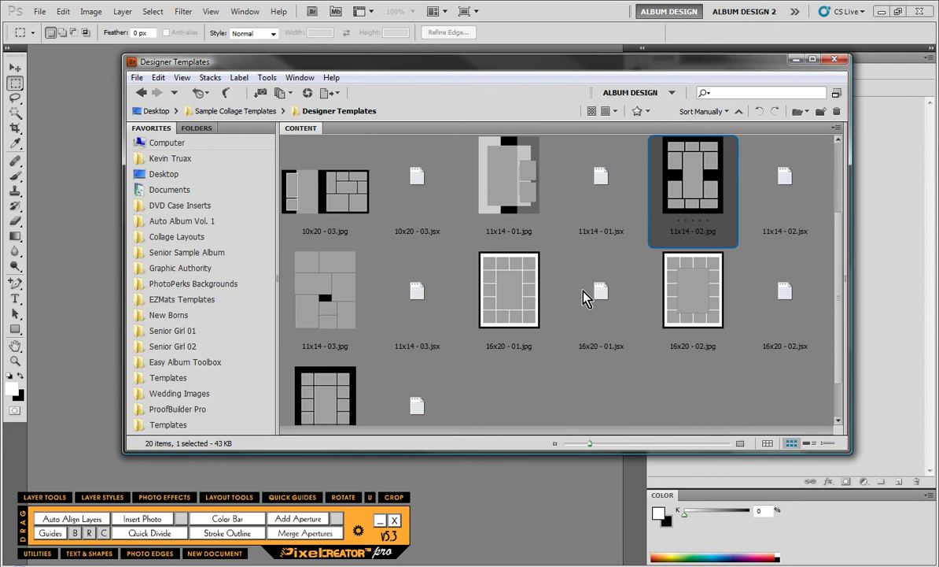
left_click(493, 298)
scroll(493, 297, "up", 1)
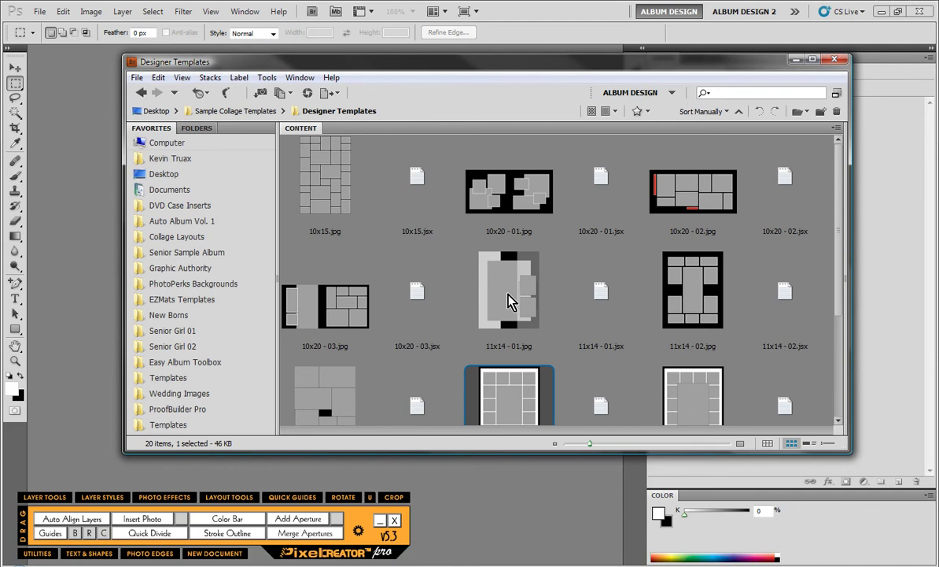
left_click(509, 302)
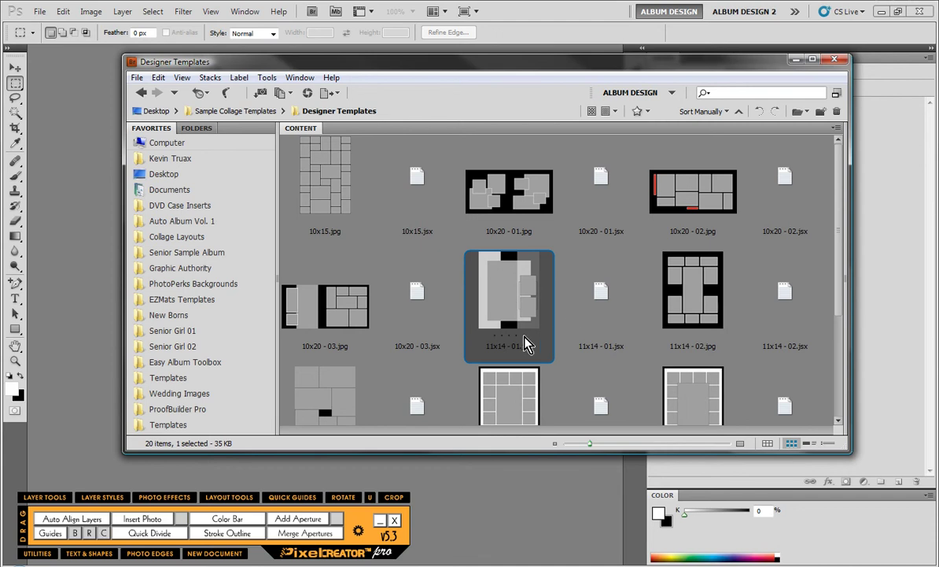
double_click(513, 284)
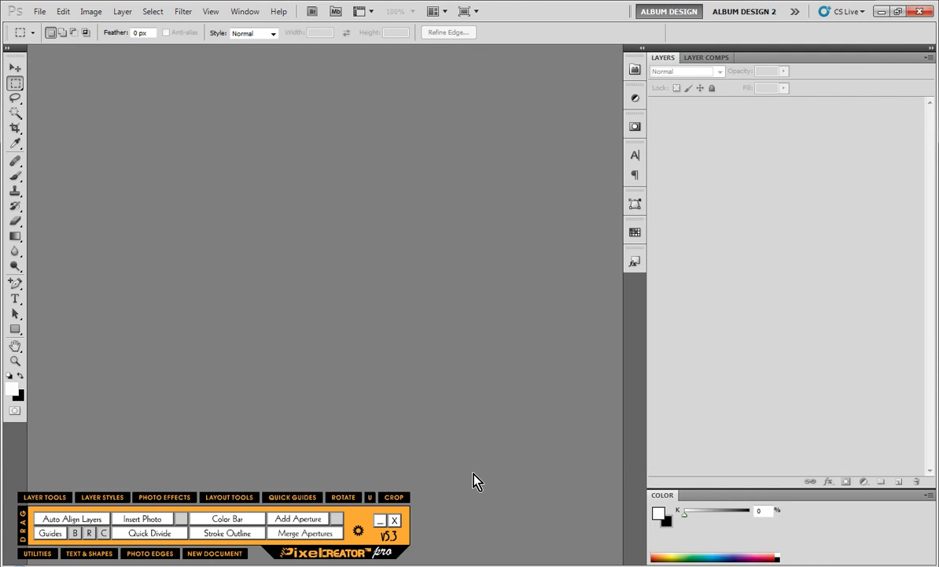
left_click(541, 563)
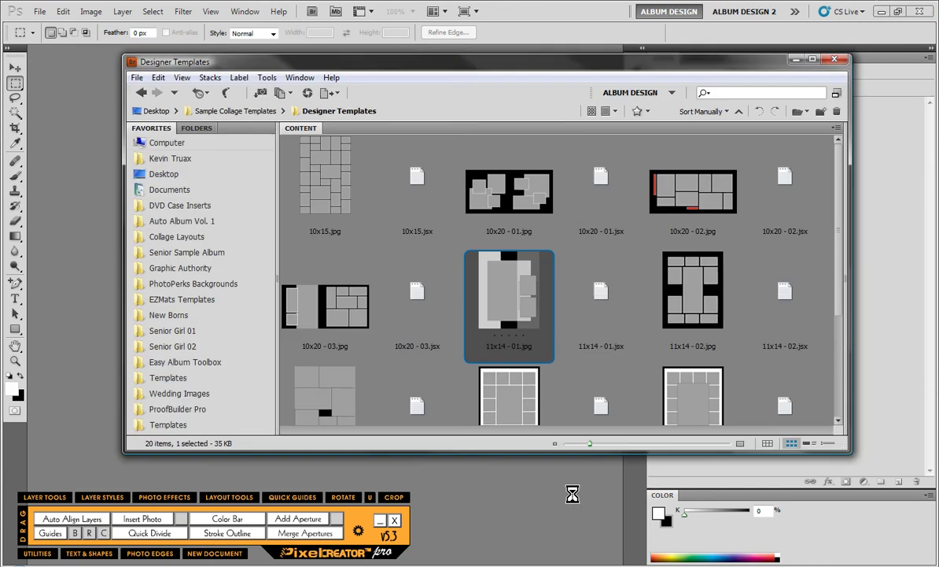
Run the 11x14 - 01.jsx template script and decline inserting photos
left_click(601, 299)
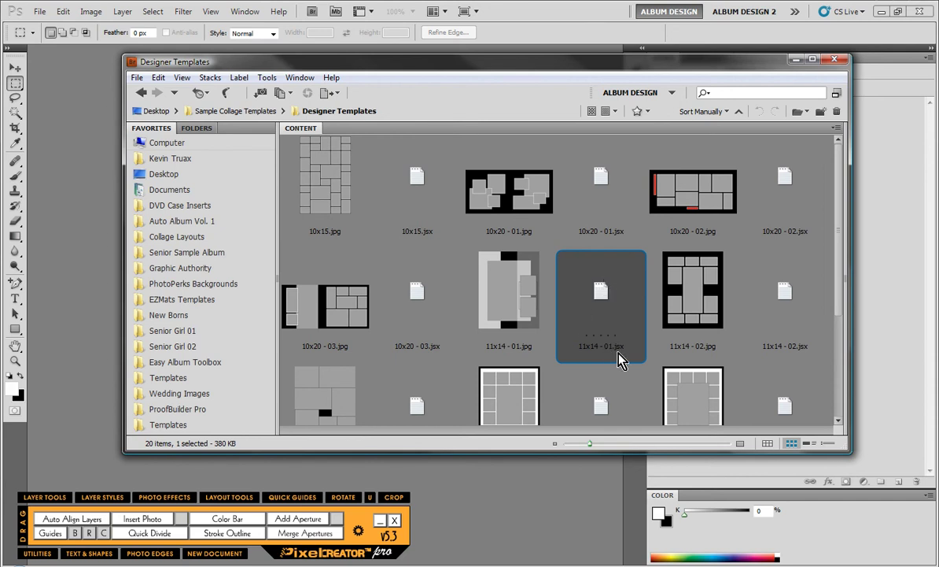
double_click(603, 296)
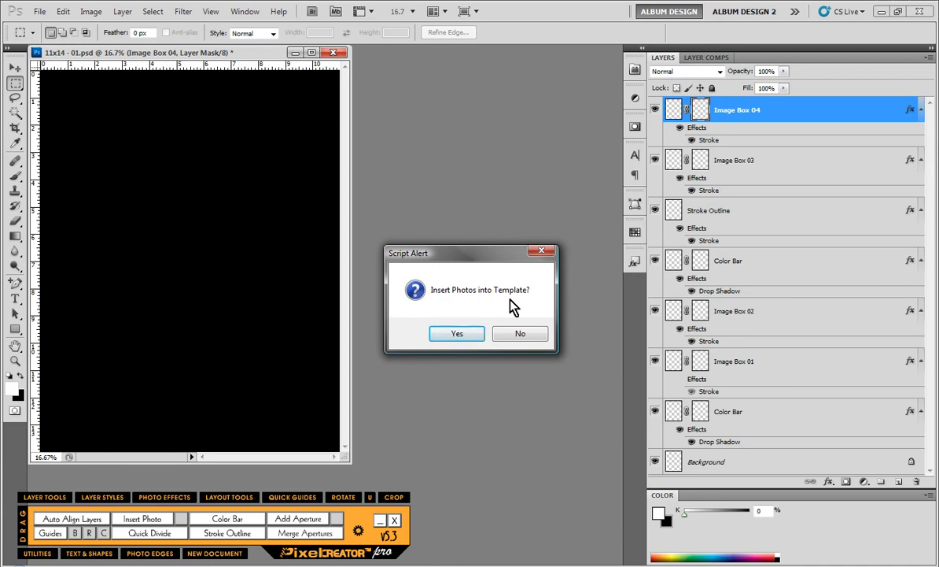
left_click(511, 335)
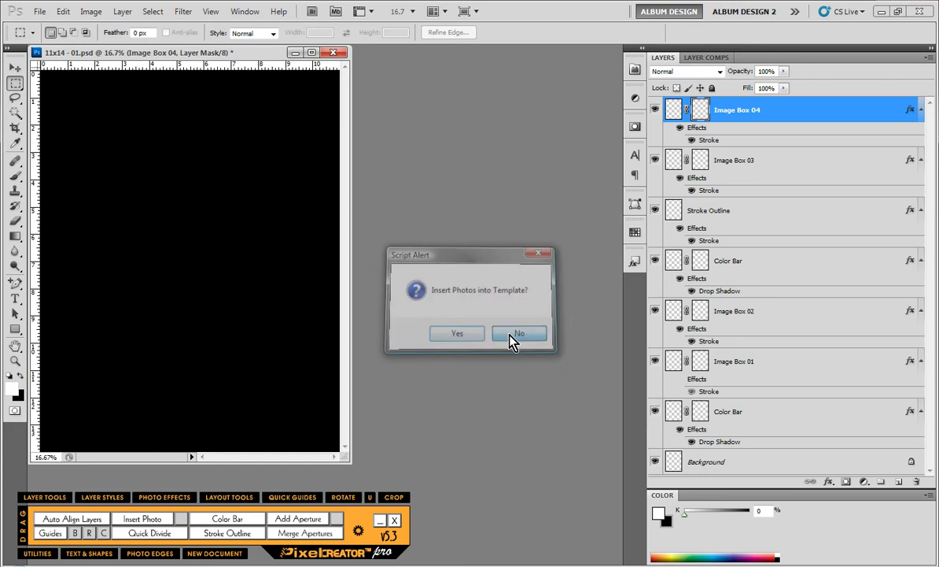
Check the generated document's image size without changing it, and close the document without saving
left_click_drag(343, 458, 406, 473)
left_click(90, 12)
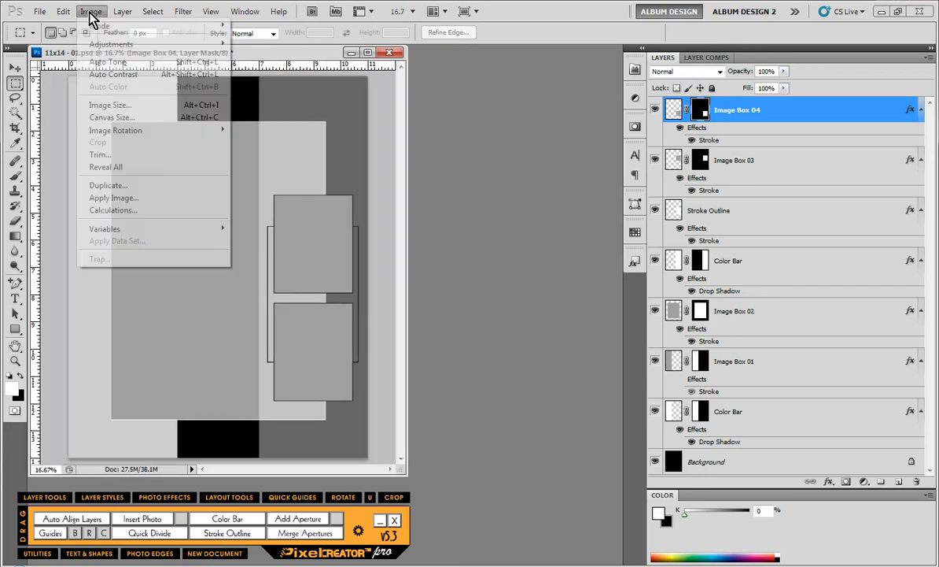
left_click(116, 106)
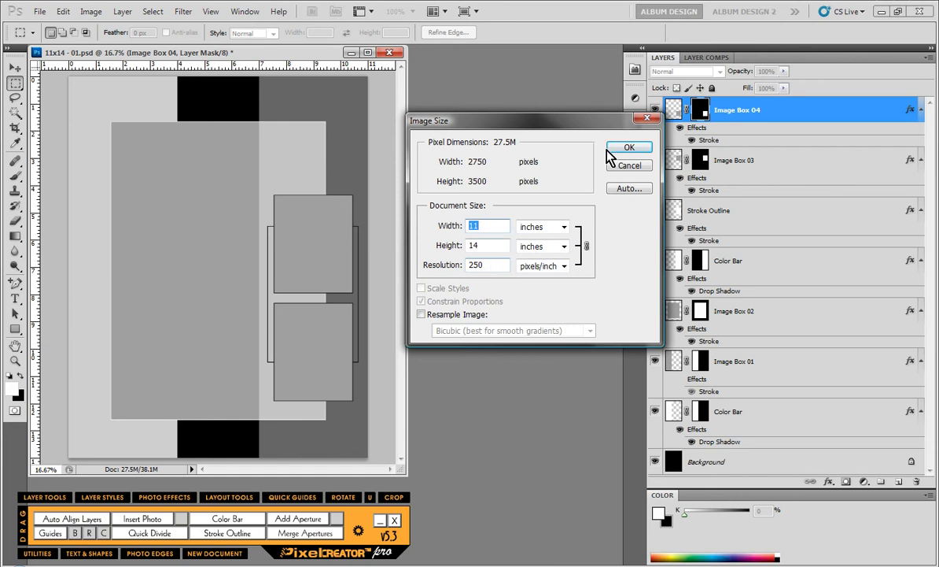
left_click(626, 166)
left_click(391, 55)
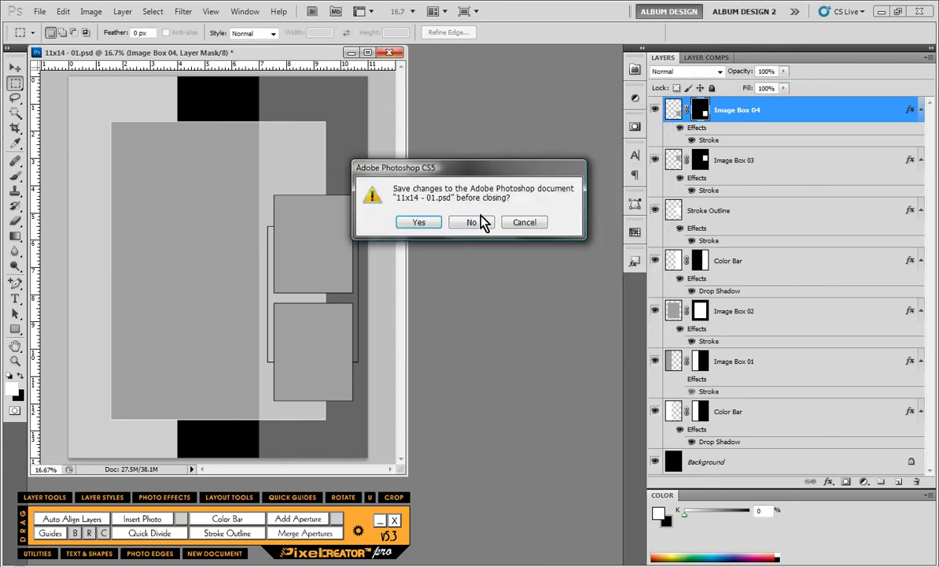
left_click(443, 212)
Create a new blank document 24 inches wide and 24 inches high at a resolution of 300 pixels/inch
left_click(39, 11)
left_click(55, 25)
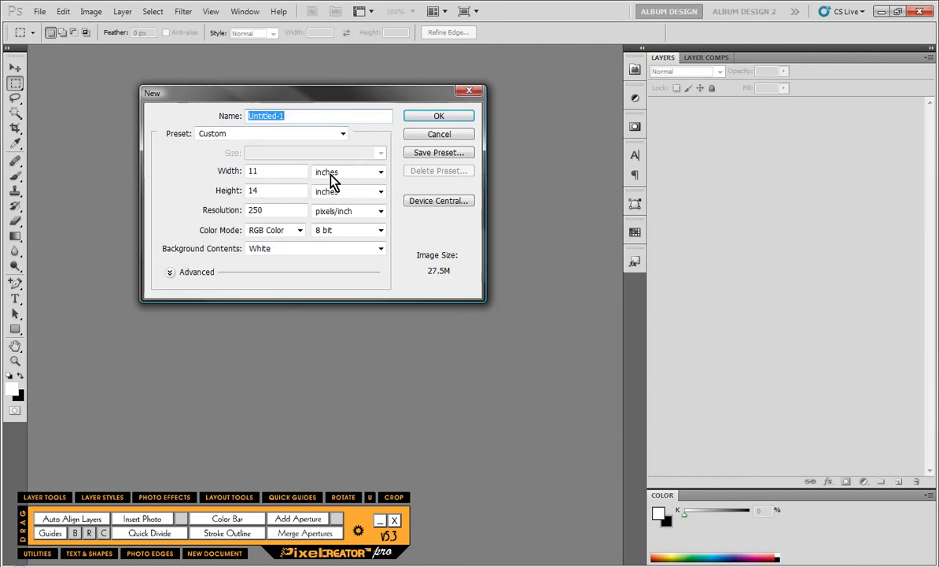
key("Tab")
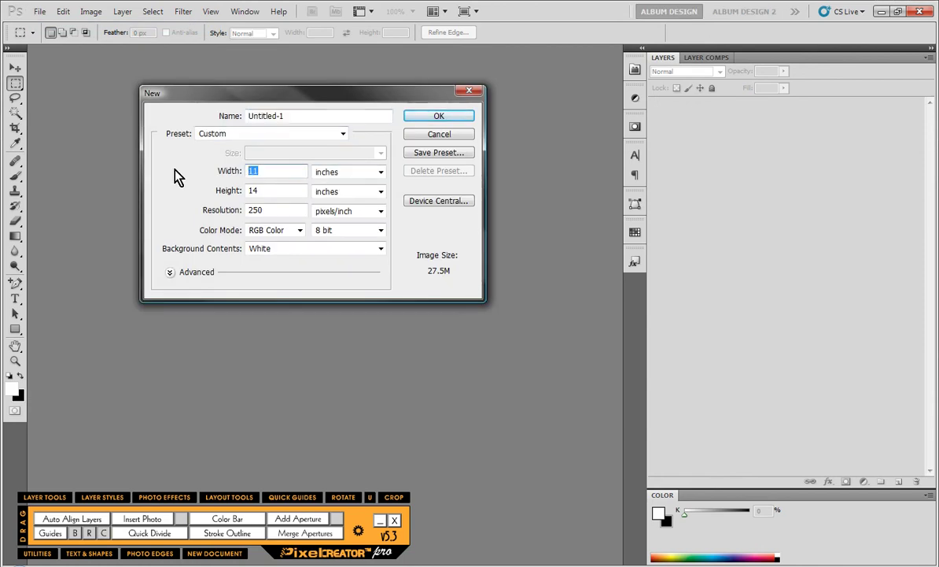
type("12")
key("BackSpace")
key("BackSpace")
type("24")
key("Tab")
key("Tab")
type("24")
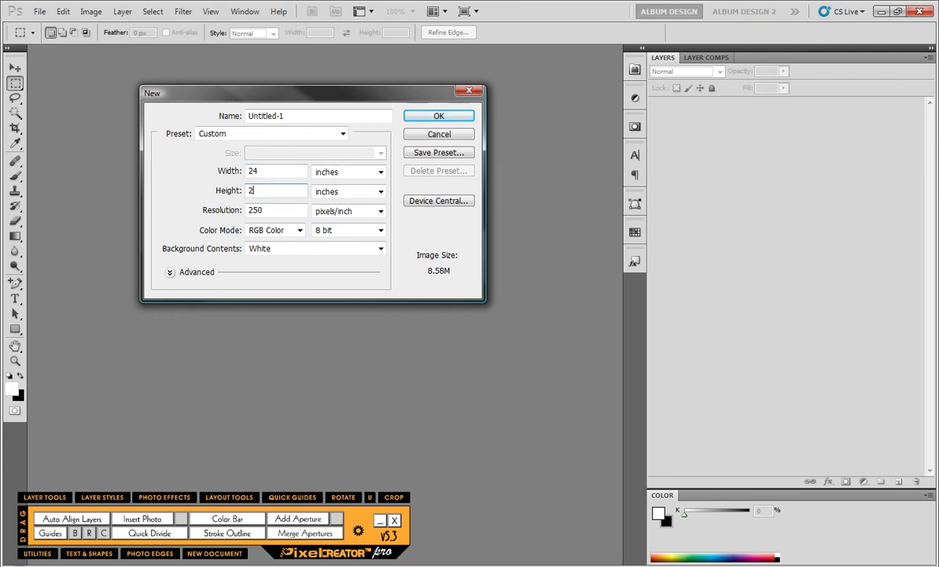
key("Tab")
key("Tab")
type("300")
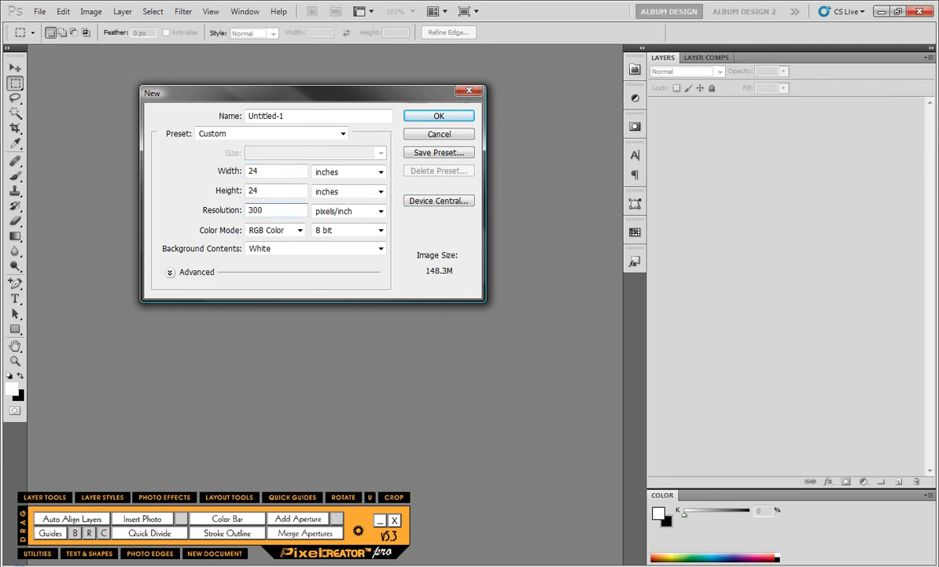
key("Return")
Apply the 11x14 - 01 template to the new document without inserting photos, and fill the Background layer with black
scroll(187, 162, "down", 1)
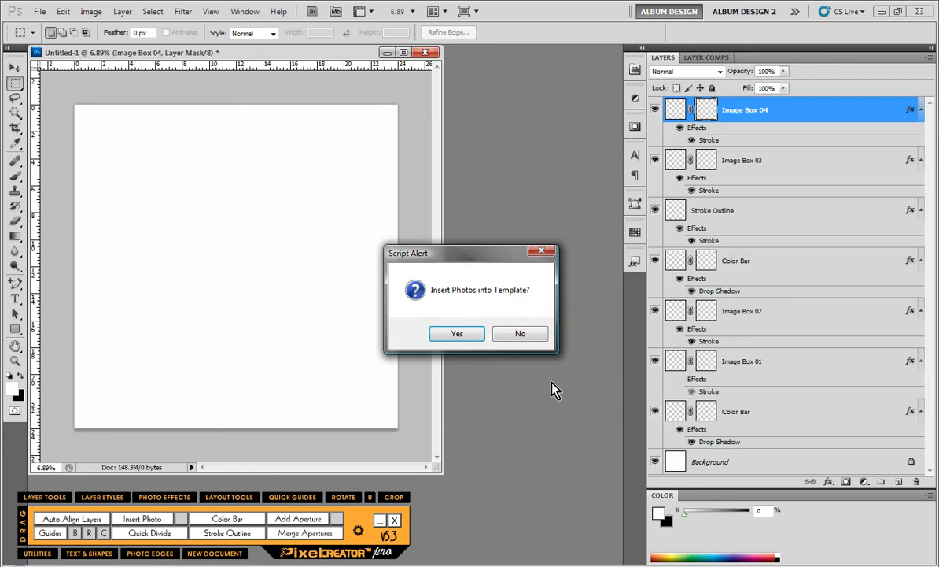
left_click(522, 335)
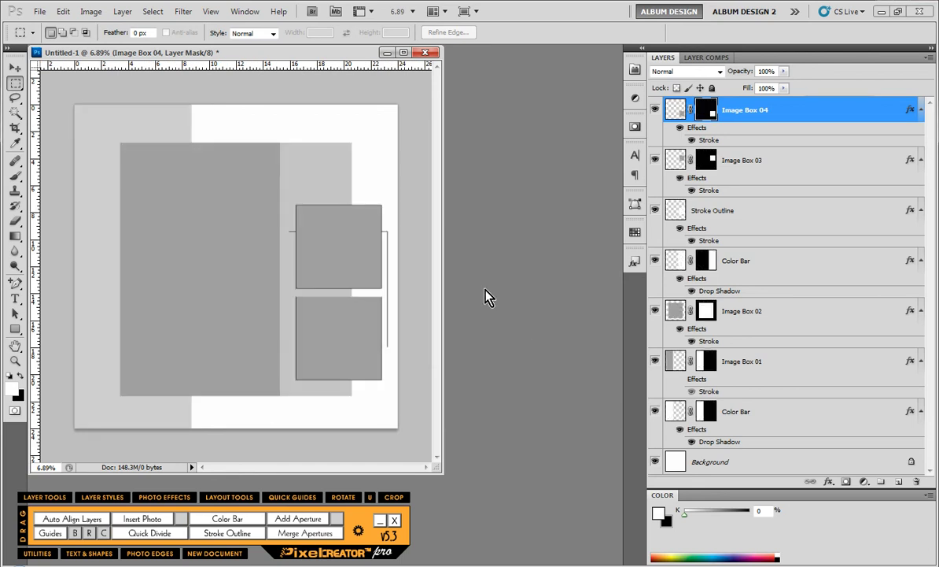
left_click(714, 463)
key("alt+BackSpace")
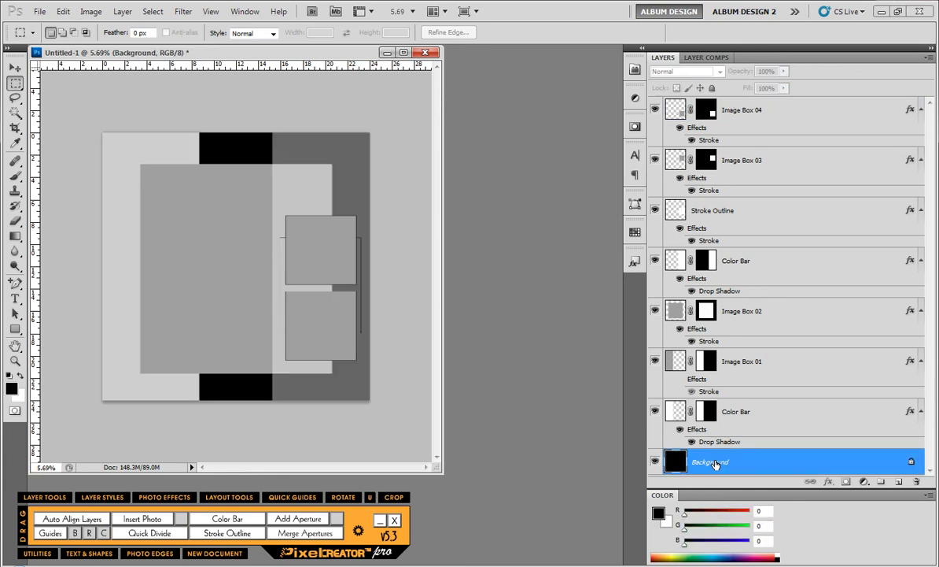
scroll(272, 275, "up", 1)
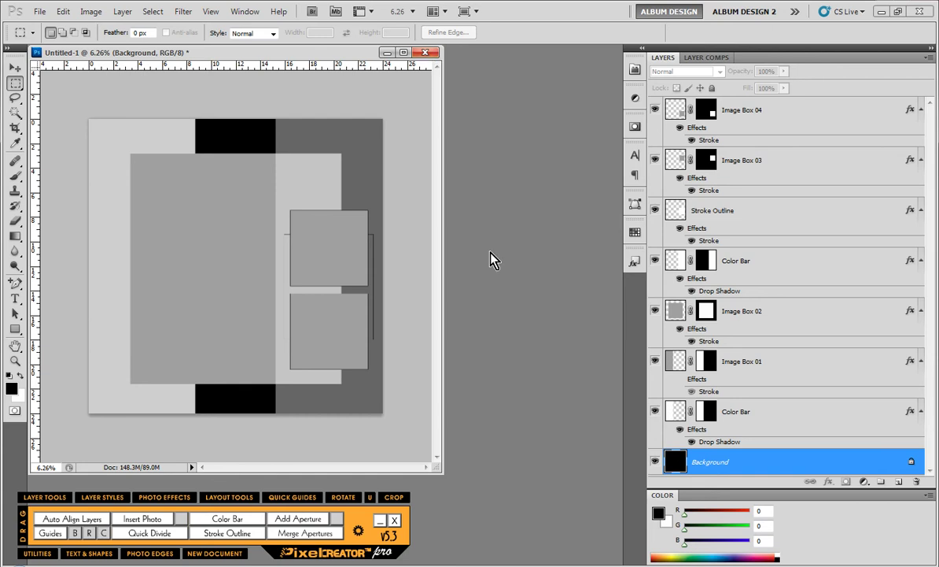
Select Image Box 03 and Image Box 04 together and place duplicates of both directly left of the originals
left_click(15, 67)
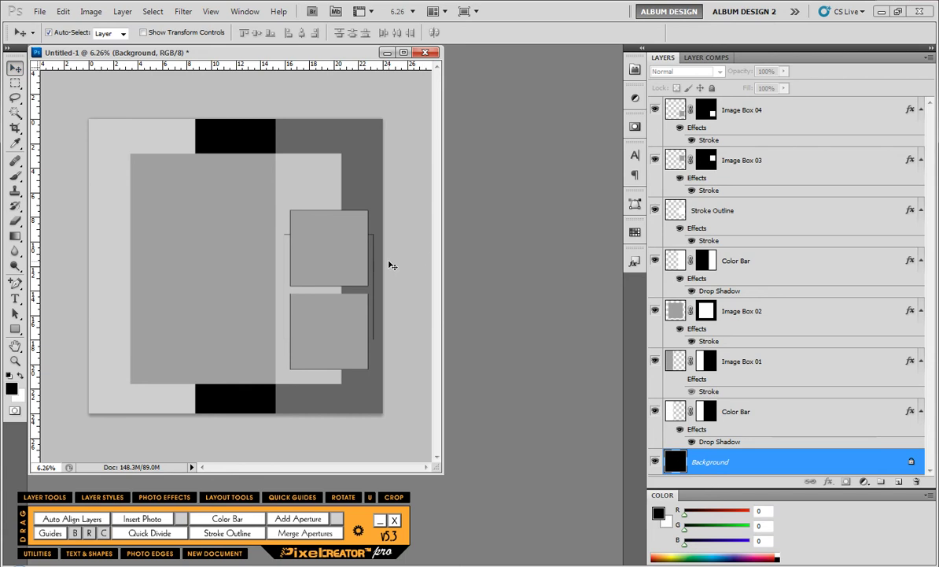
left_click(347, 250)
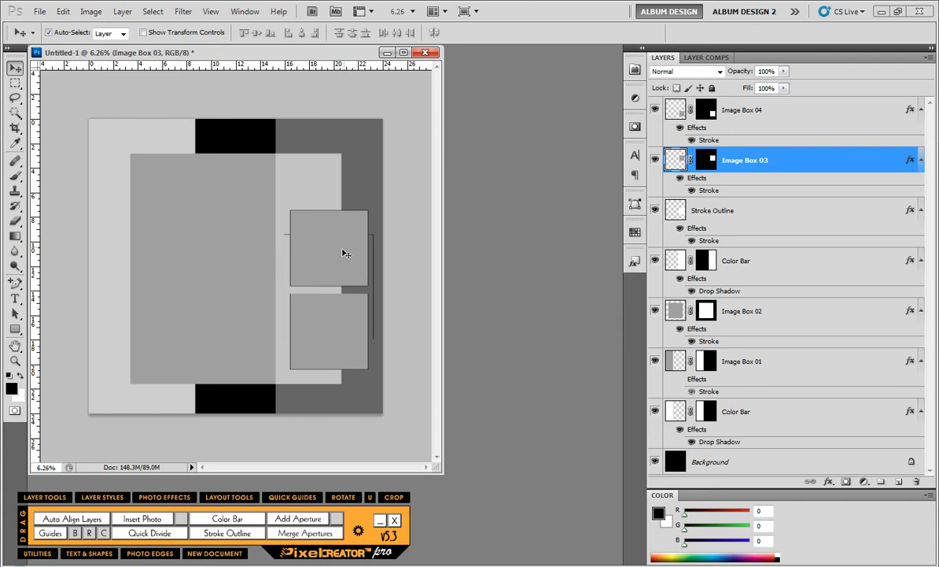
left_click(333, 314, "shift")
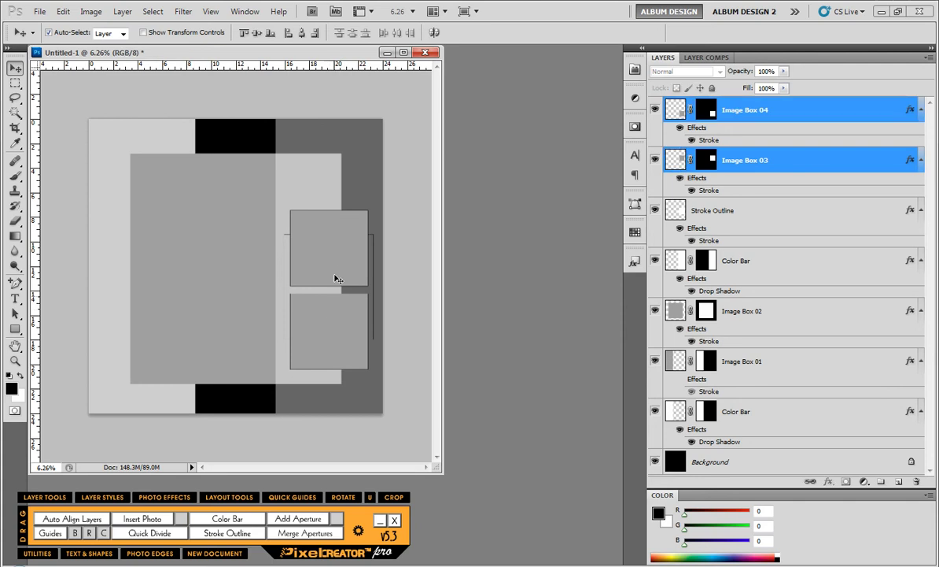
mouse_move(319, 324)
left_mouse_down()
mouse_move(239, 322)
mouse_move(256, 315)
mouse_move(317, 333)
left_mouse_up()
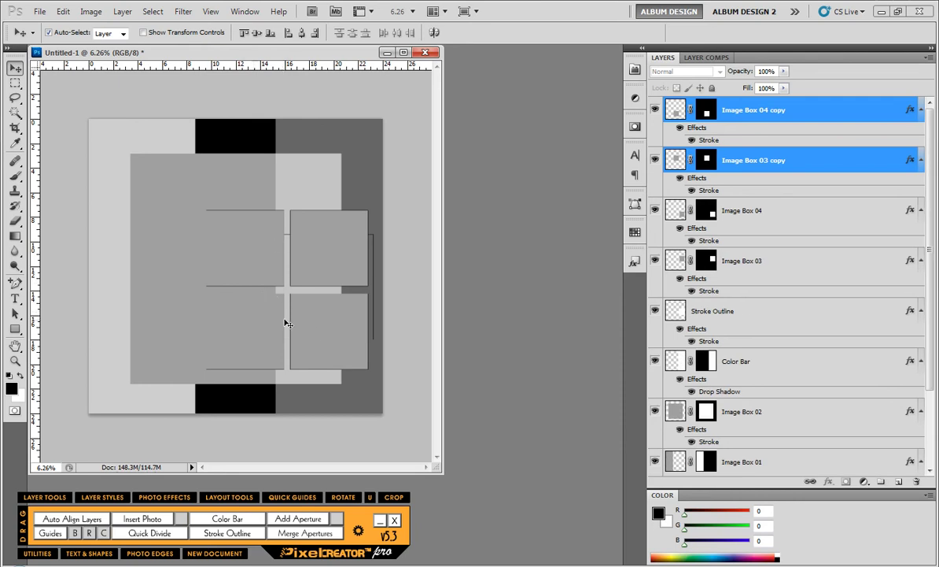
Delete the duplicate copies of Image Box 03 and Image Box 04
left_click(275, 251)
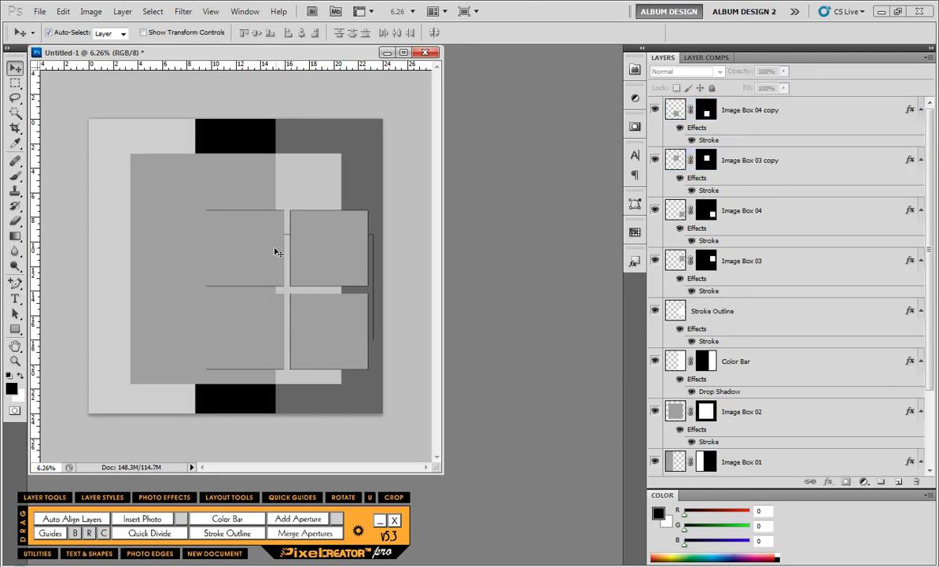
key("Delete")
left_click(247, 321)
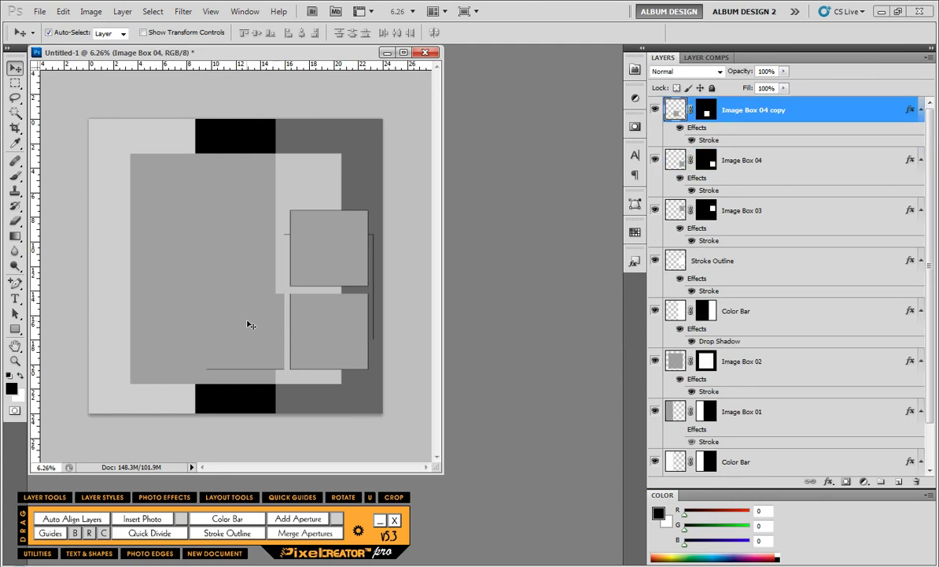
key("Delete")
Enlarge Image Box 03 up and to the left with Free Transform to about 158% width and 152% height
left_click(308, 250)
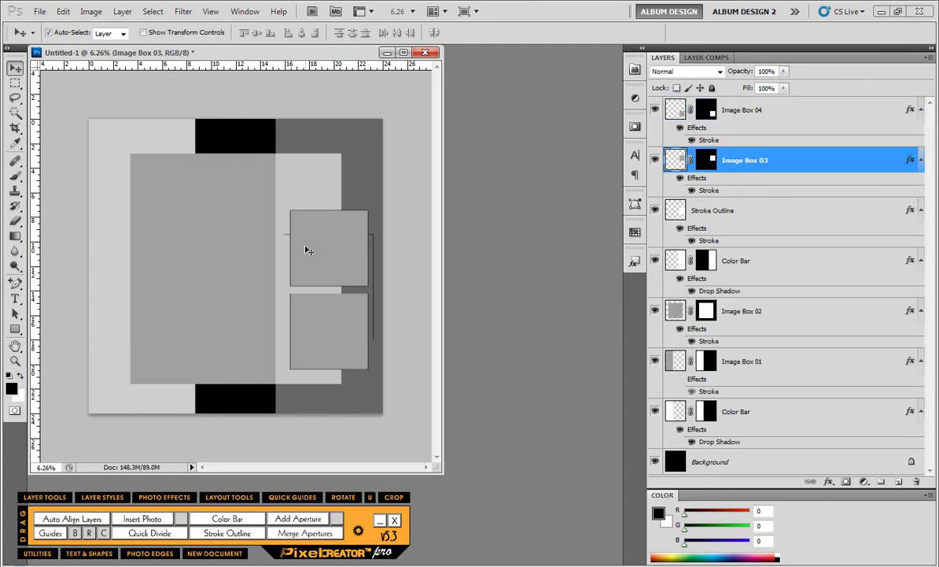
key("ctrl+t")
left_click_drag(291, 210, 245, 169)
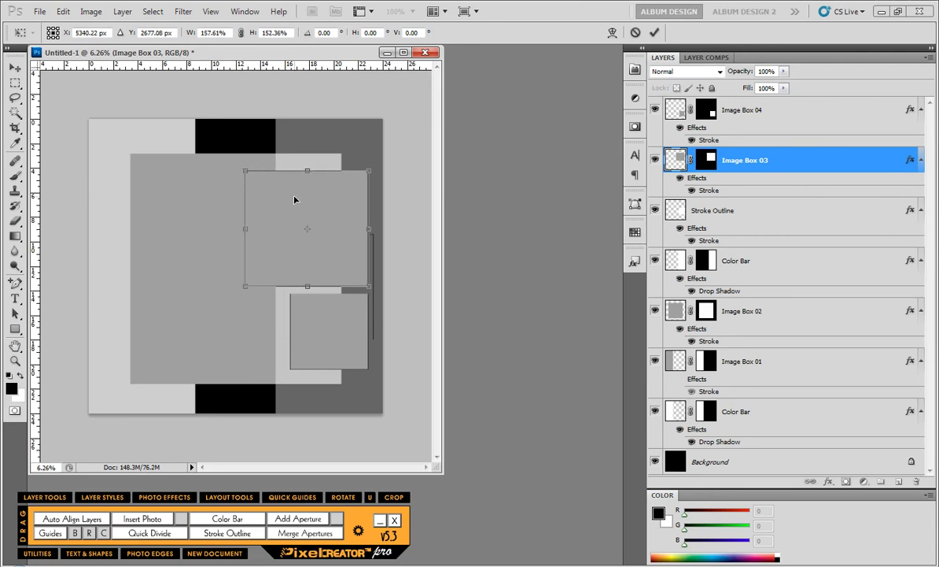
key("Return")
Delete Image Box 04 and move the enlarged Image Box 03 down, slightly left, near the lower edge of the canvas
left_click(331, 326)
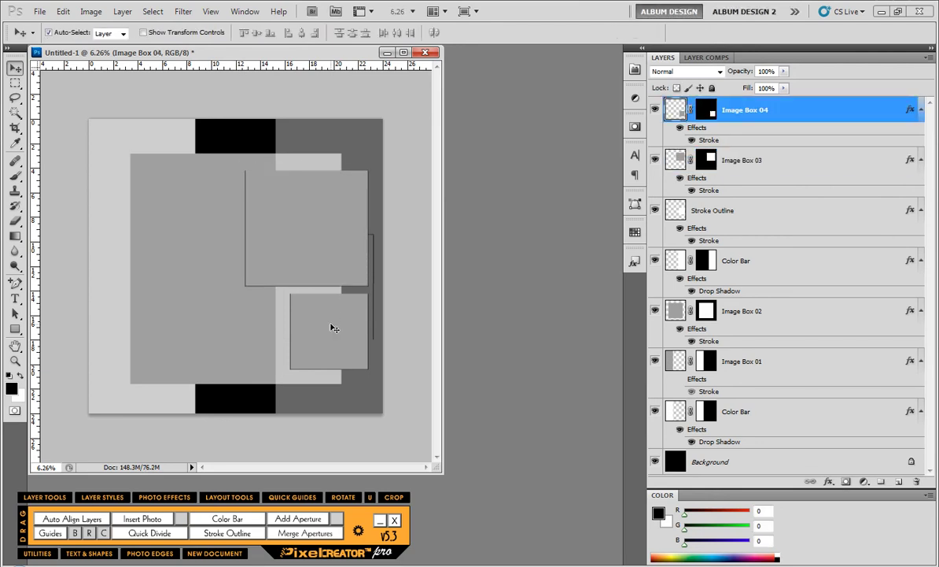
key("Delete")
left_click_drag(316, 249, 306, 359)
Narrow Image Box 03 to about 60% width, rotate it about 11.7° clockwise and shift it slightly right with Free Transform
key("ctrl+t")
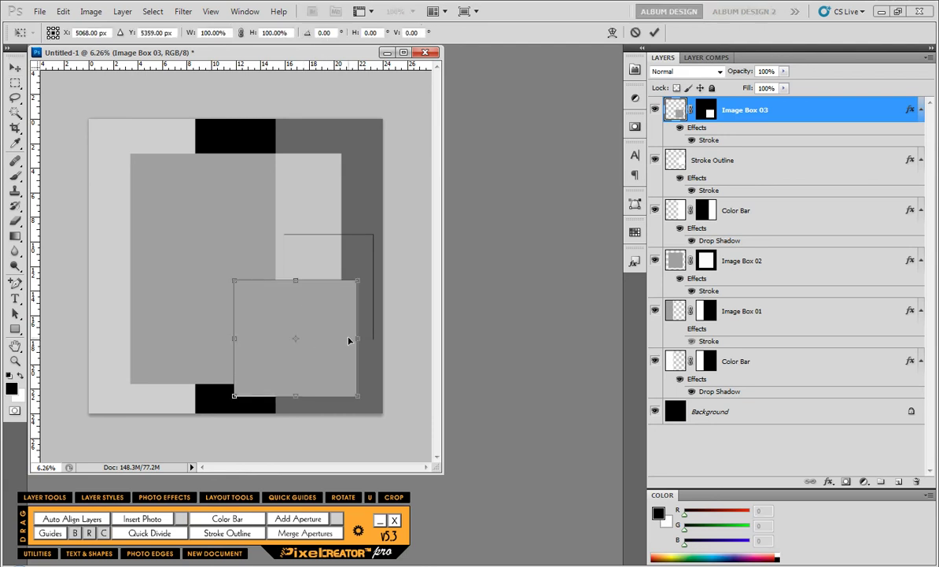
left_click_drag(356, 339, 310, 340)
left_click_drag(338, 293, 343, 311)
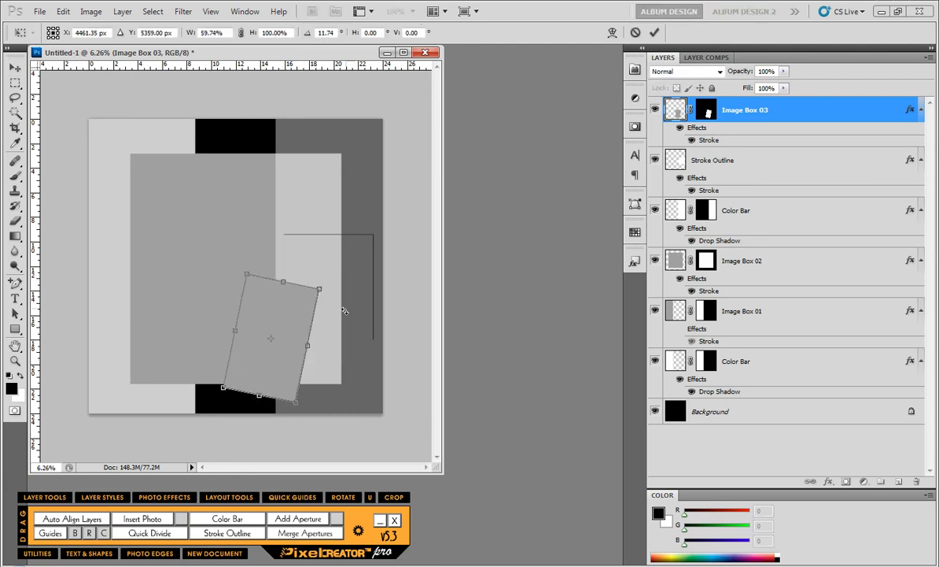
left_click_drag(255, 292, 270, 292)
key("Return")
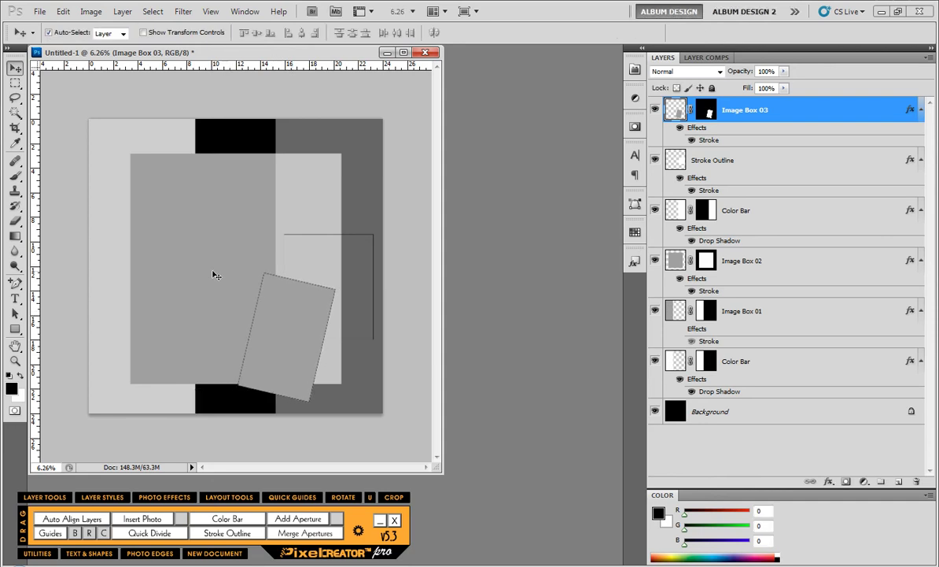
Set the fill of the Image Box 02 layer to 46%
left_click(187, 199)
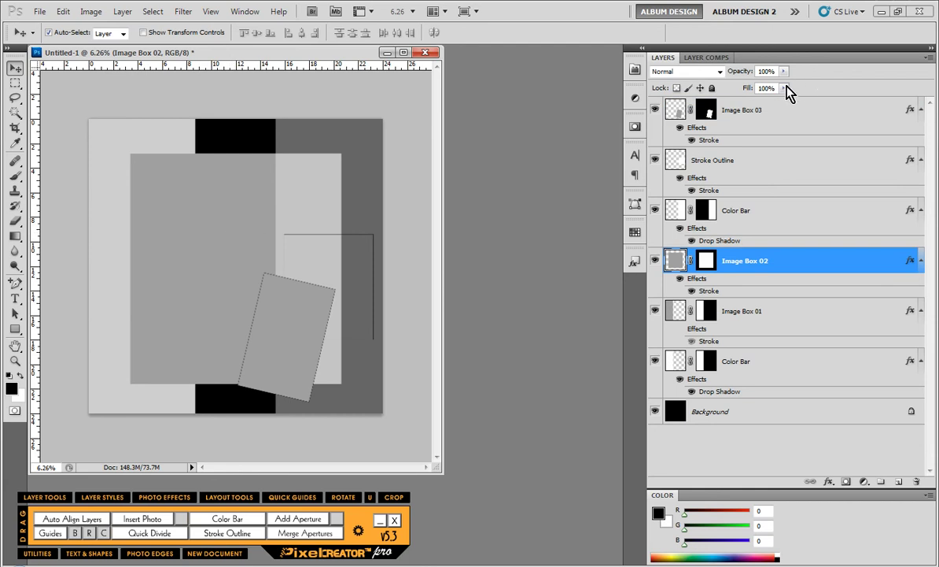
left_click_drag(785, 88, 751, 108)
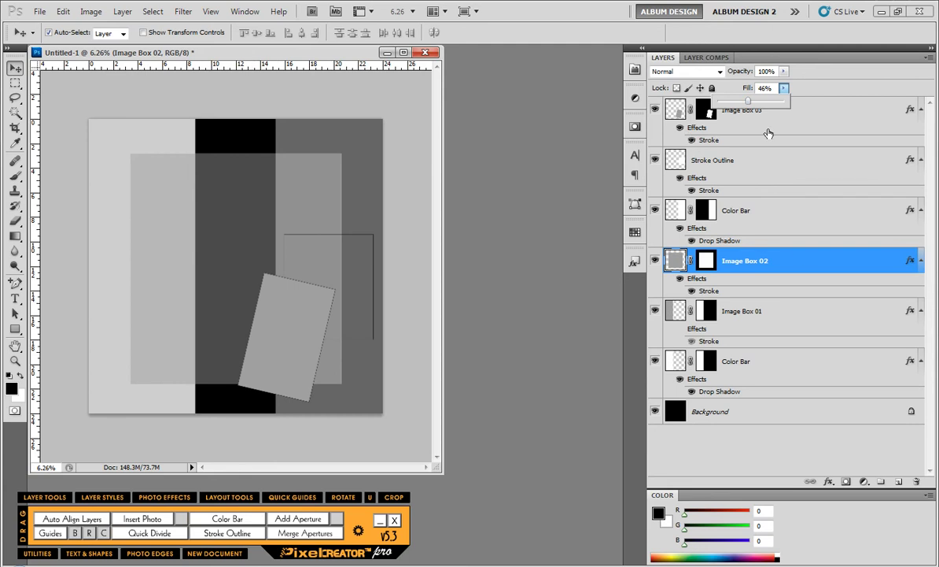
left_click(725, 254)
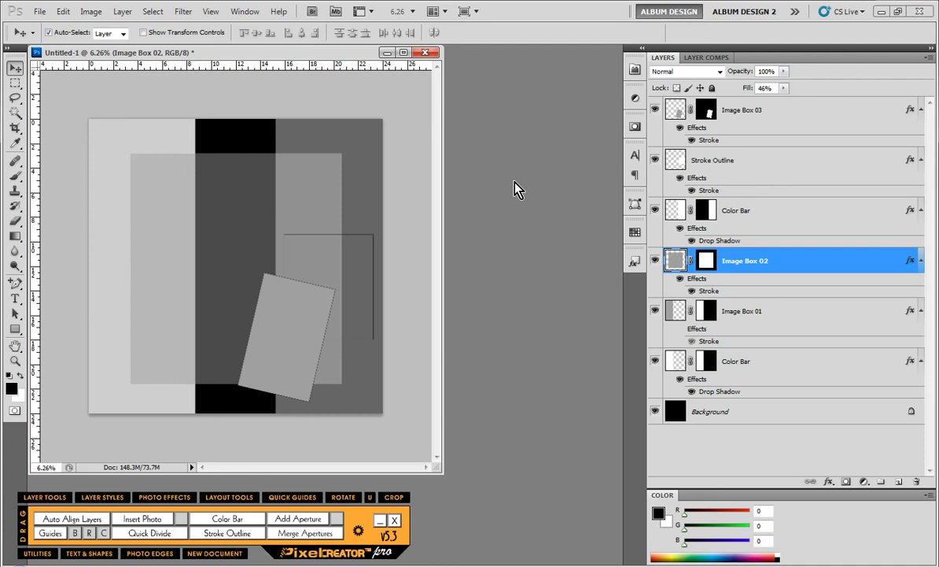
Close the 24 x 24 inch document without saving it
left_click(426, 53)
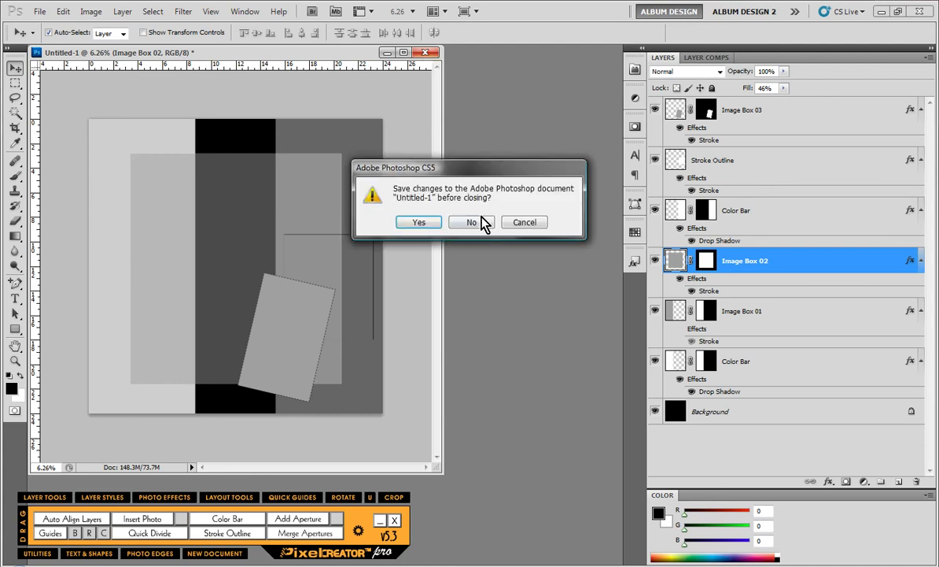
left_click(477, 222)
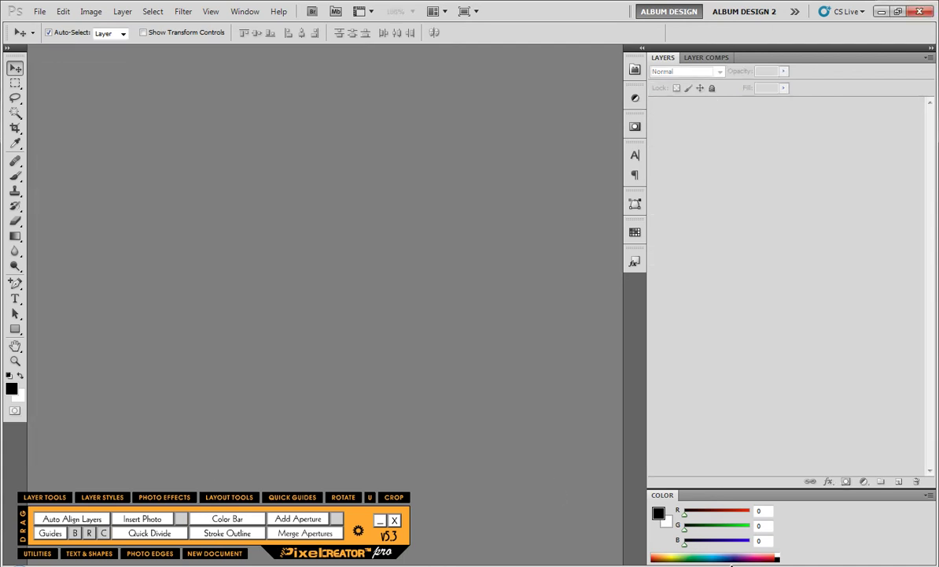
Generate the 11x14 - 01 template with photo insertion, and switch to Bridge to choose the image for Image Box 01
left_click(602, 565)
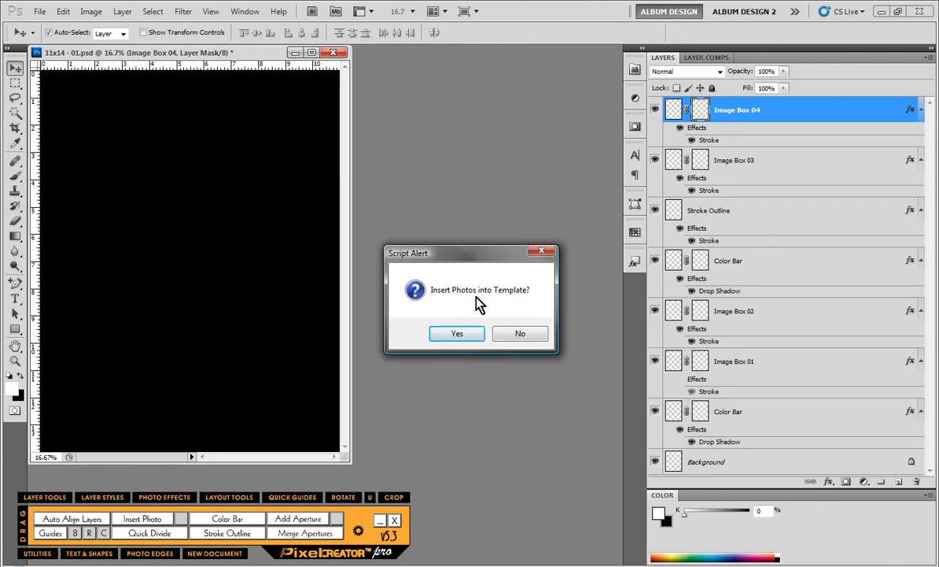
left_click(454, 335)
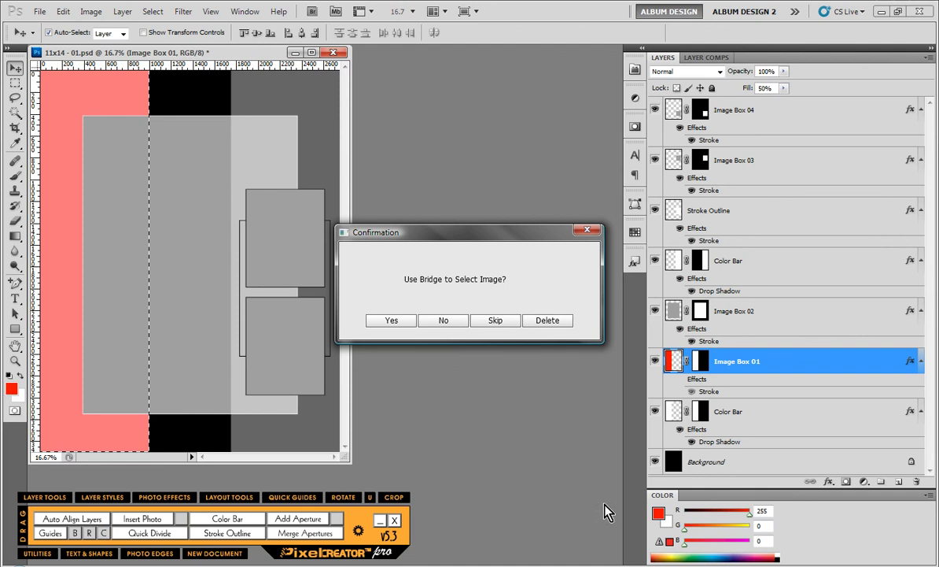
left_click(391, 319)
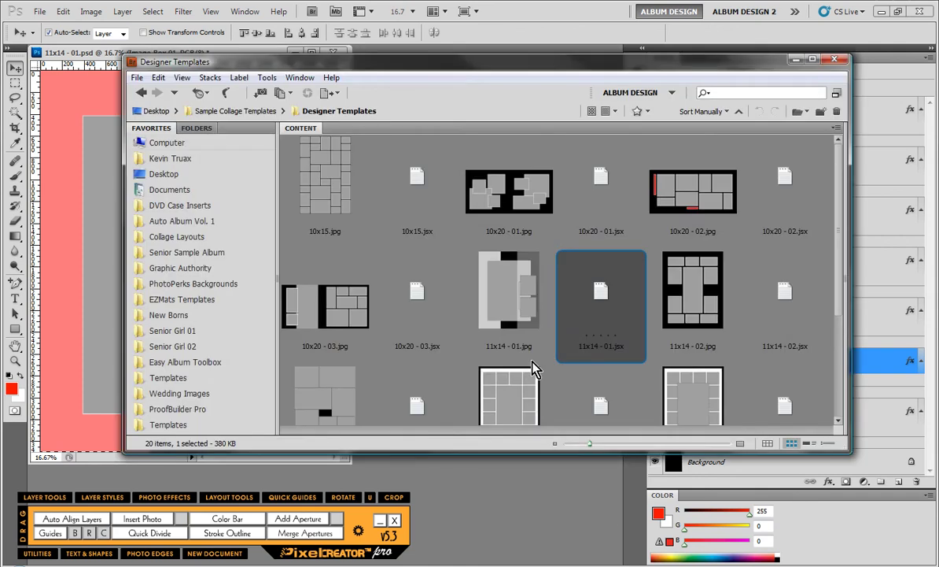
Select PhotoPerks PBT - 018.jpg from the Patterned Backgrounds folder in PhotoPerks Backgrounds and return to Photoshop
left_click(189, 284)
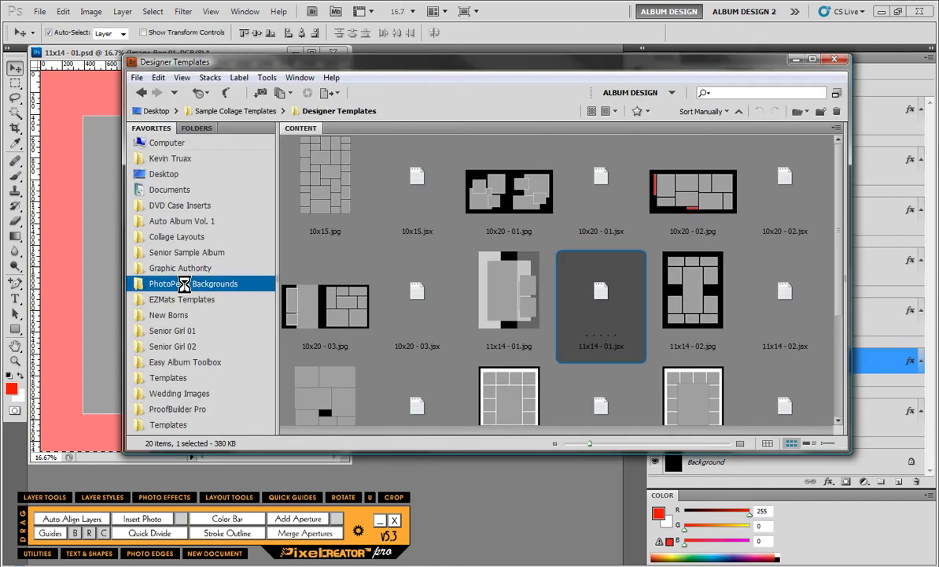
left_click(324, 180)
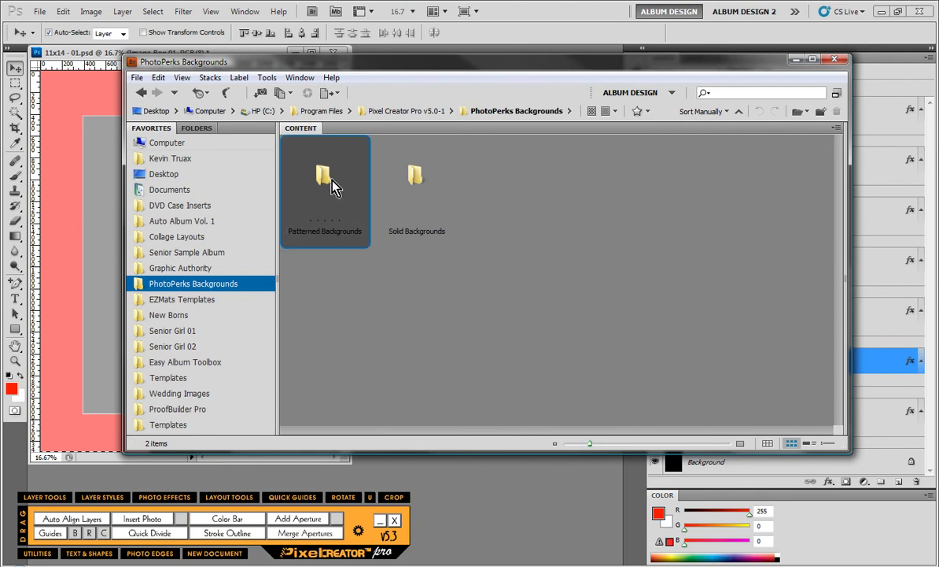
double_click(324, 180)
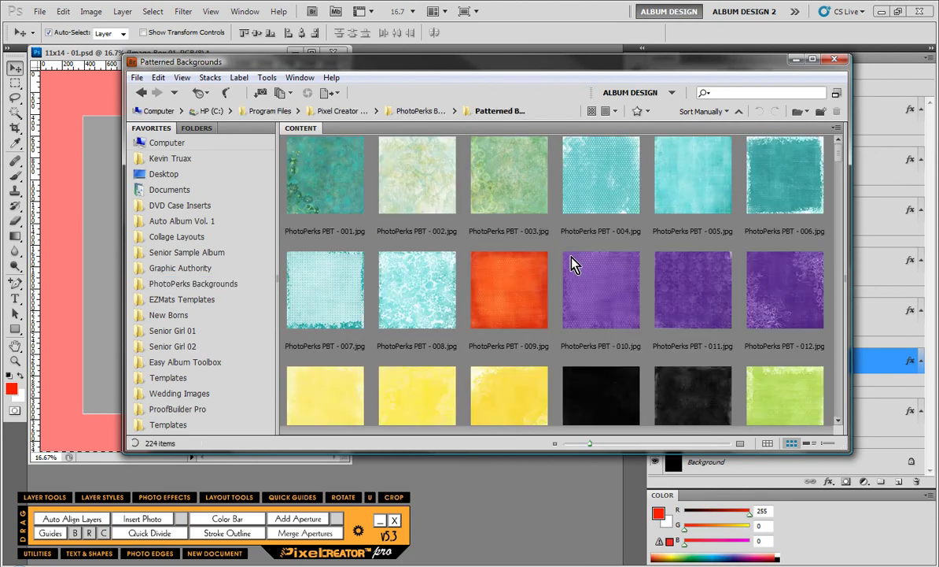
mouse_move(842, 163)
left_mouse_down()
mouse_move(839, 176)
mouse_move(839, 165)
left_mouse_up()
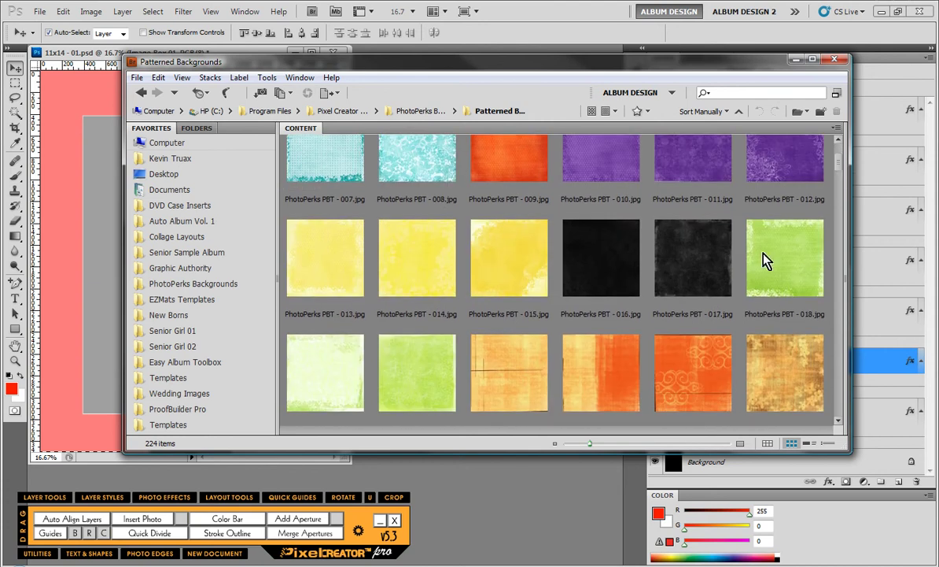
left_click(765, 260)
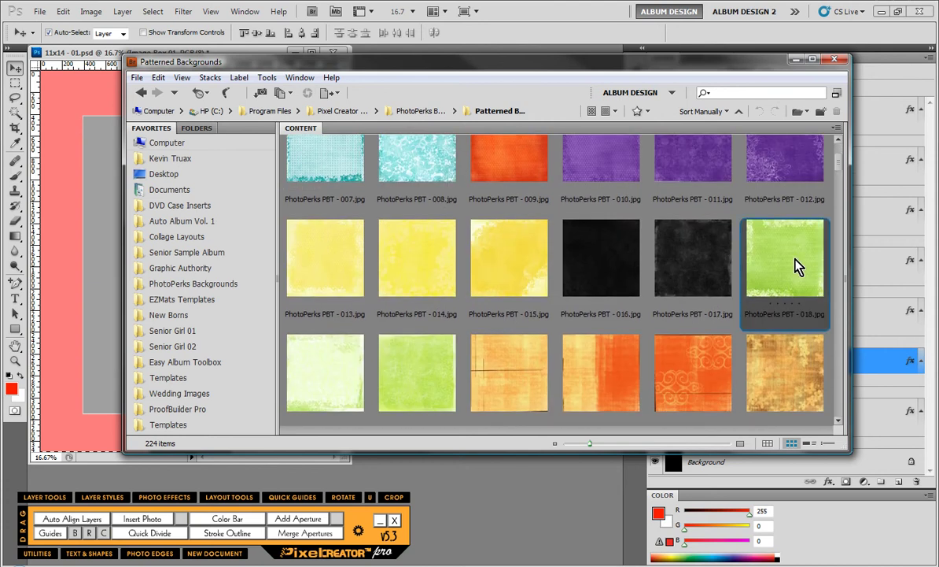
left_click(554, 478)
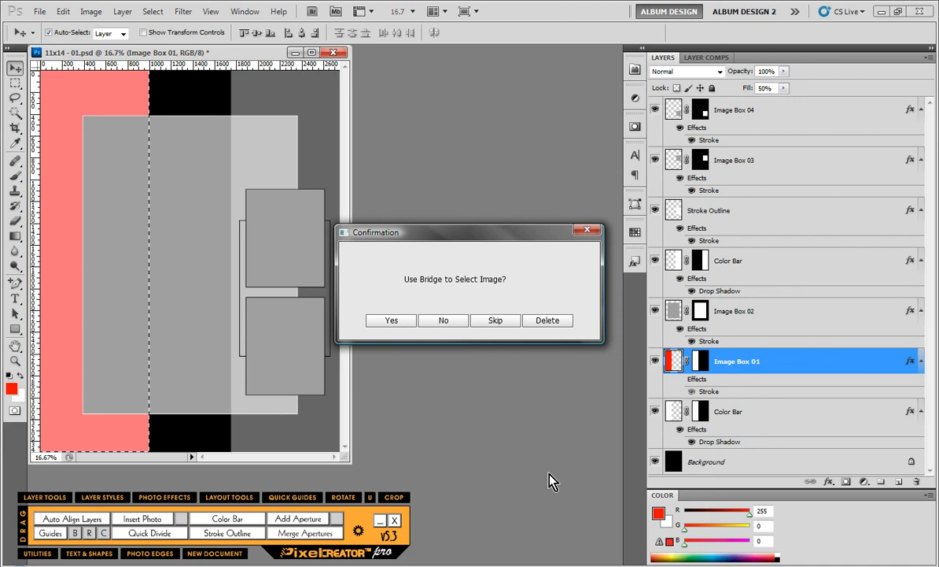
Insert the selected green background into Image Box 01 and move it up and left within the box
left_click(392, 322)
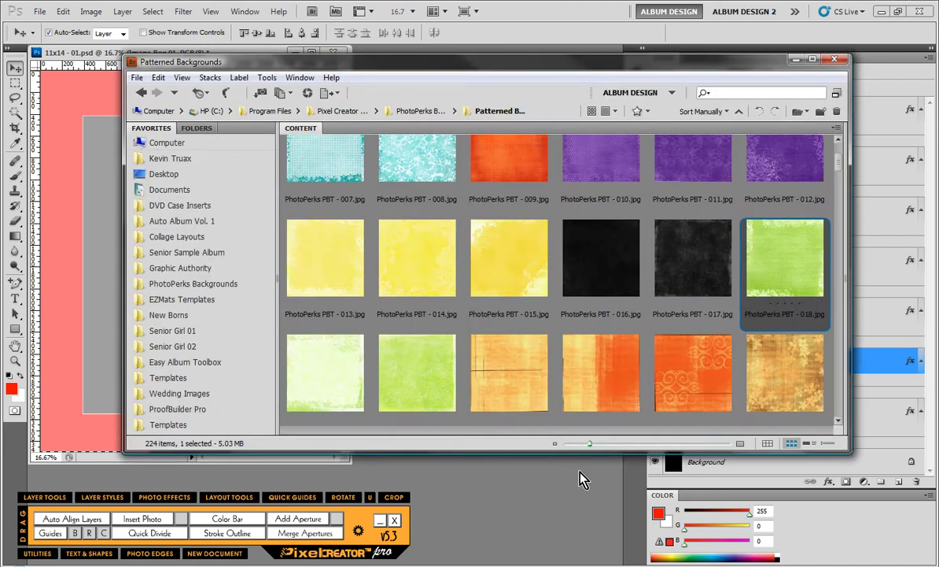
left_click(582, 480)
left_click(403, 328)
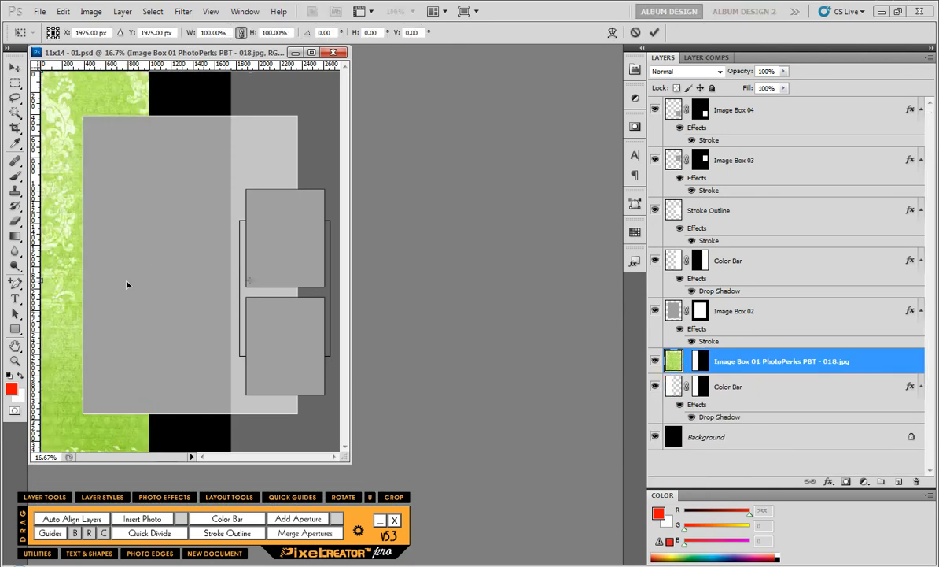
mouse_move(159, 264)
left_mouse_down()
mouse_move(110, 237)
mouse_move(100, 249)
left_mouse_up()
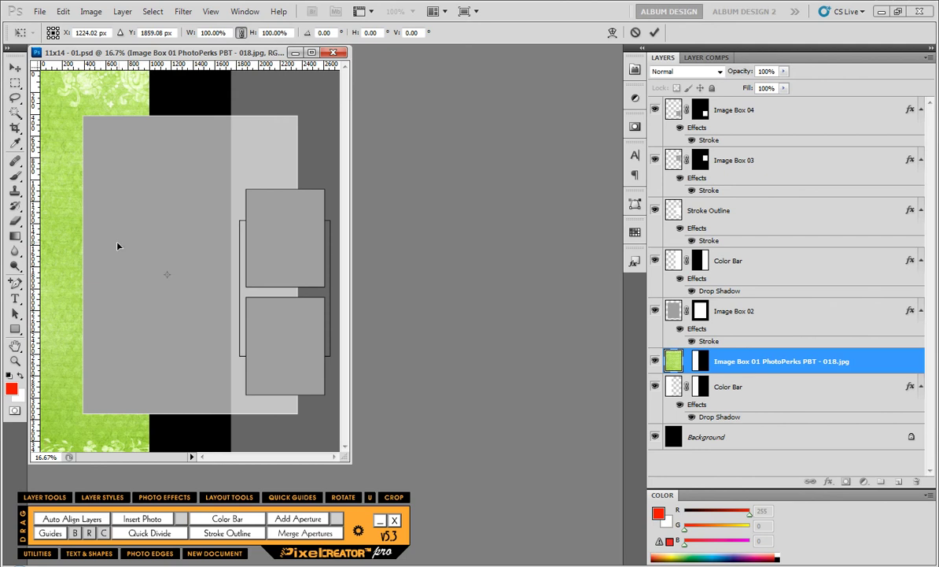
key("Return")
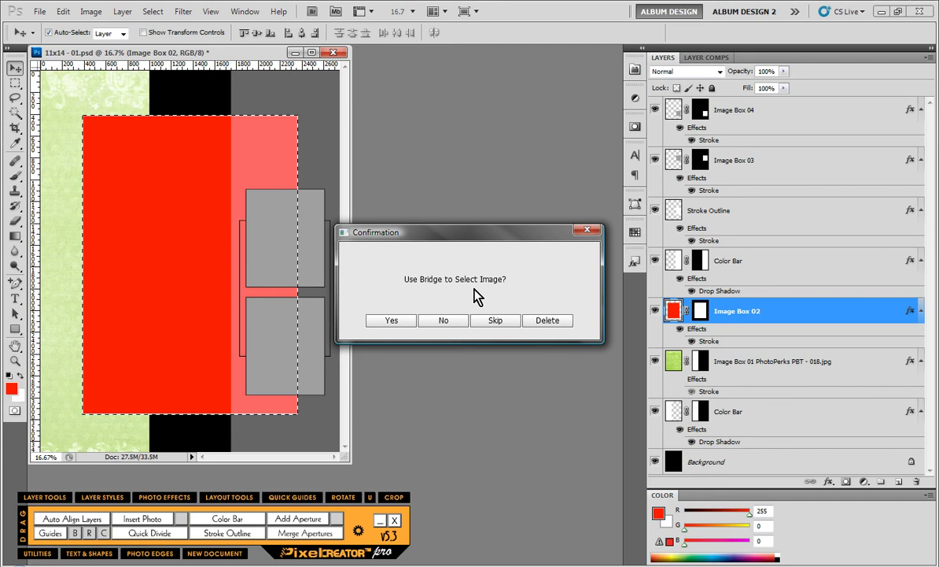
For Image Box 02, select the black-and-white photo IMG_7951-8_0x10_0-30A-Q012bw-15.jpg in Bridge's Senior Girl 02 folder and return to Photoshop
key("Return")
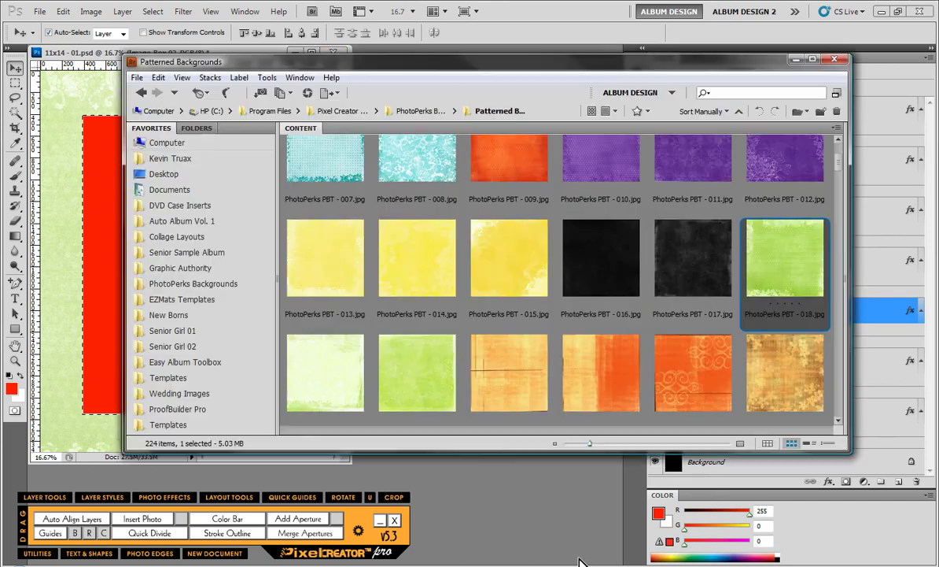
left_click(168, 331)
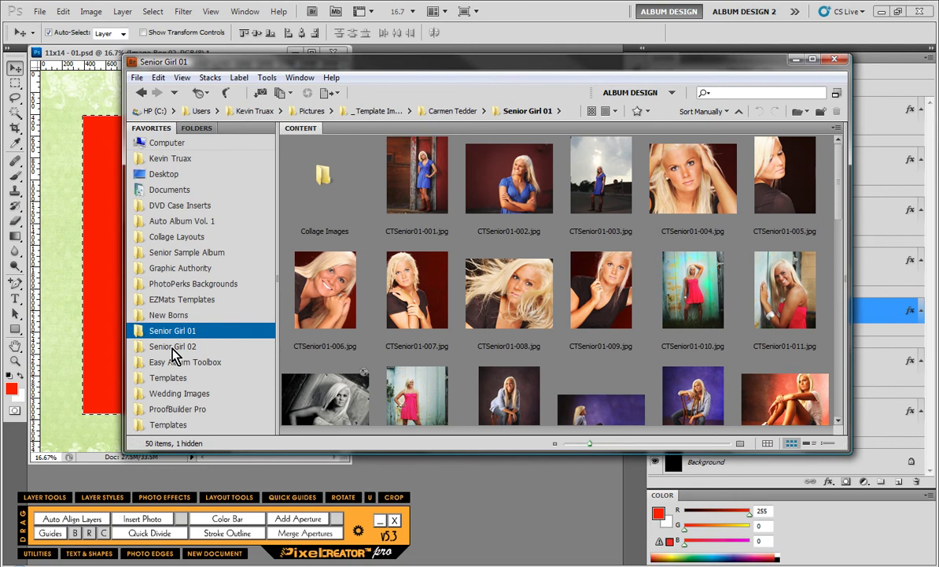
left_click(178, 346)
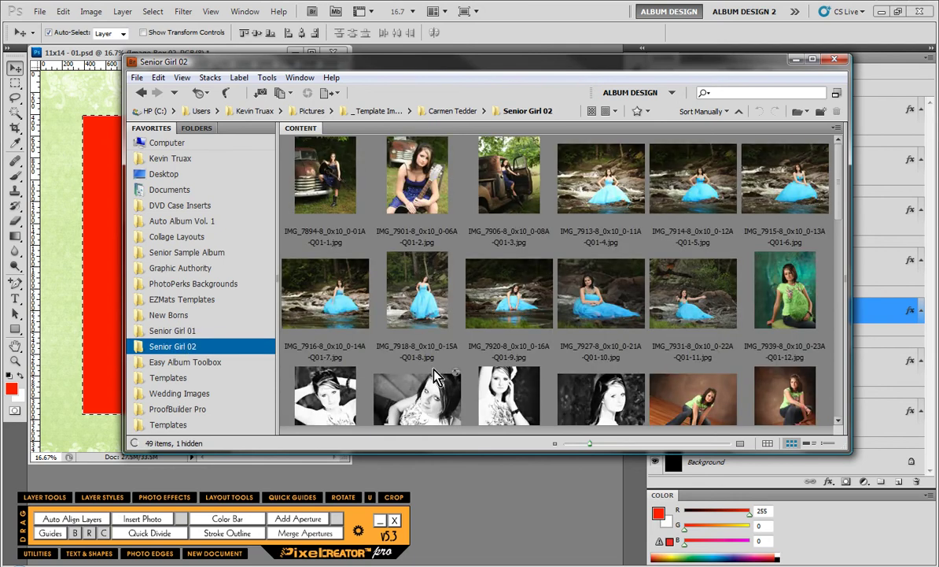
left_click(316, 396)
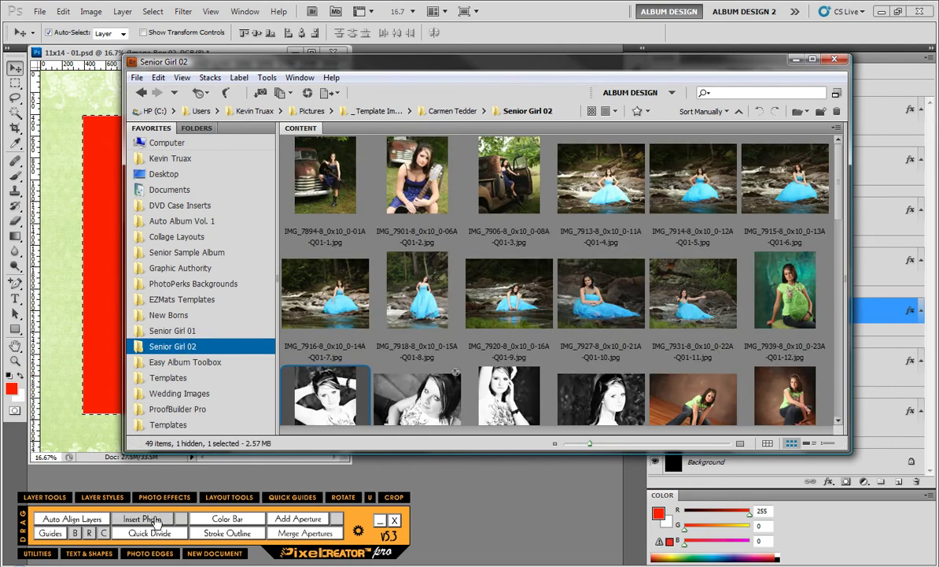
left_click(155, 519)
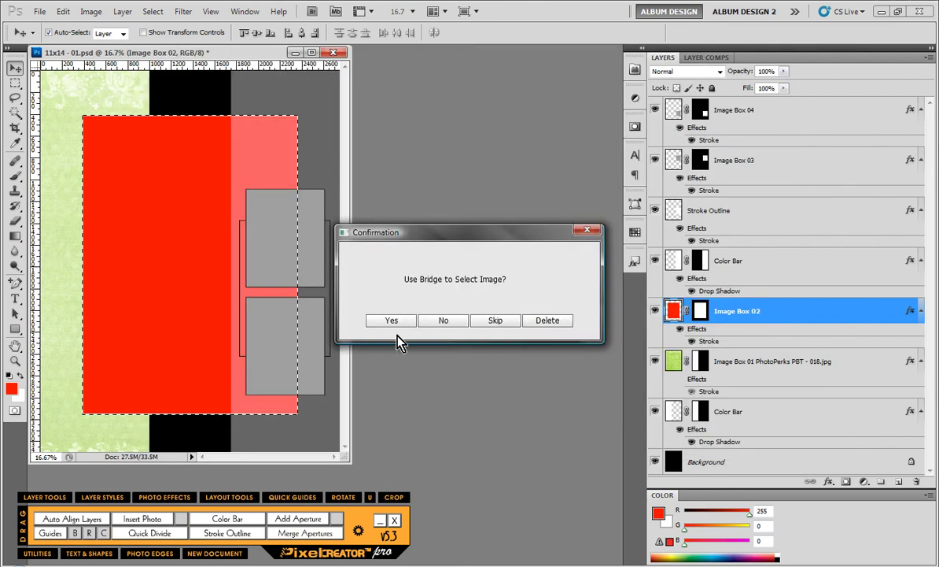
Insert the selected portrait into Image Box 02 and move it left and slightly down within the box
left_click(394, 322)
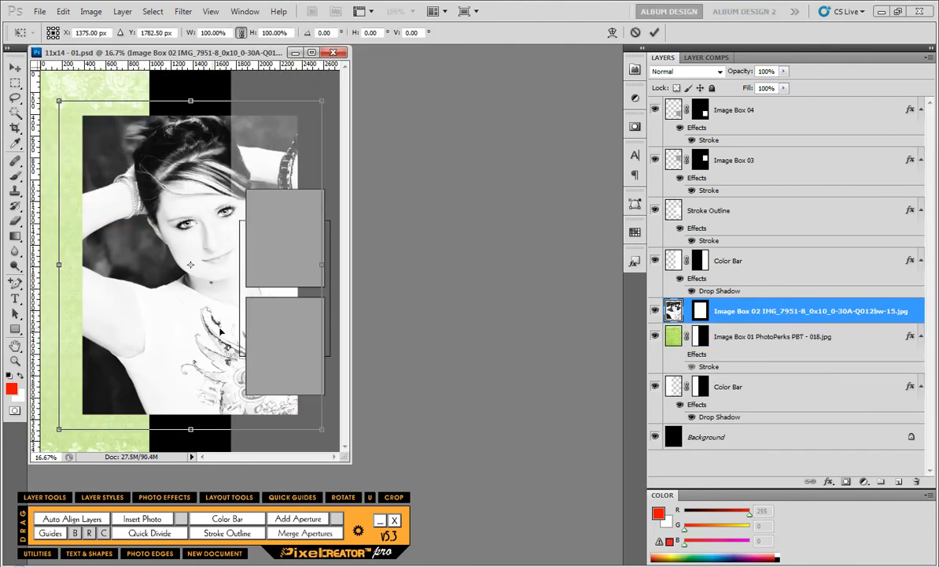
left_click_drag(220, 332, 201, 334)
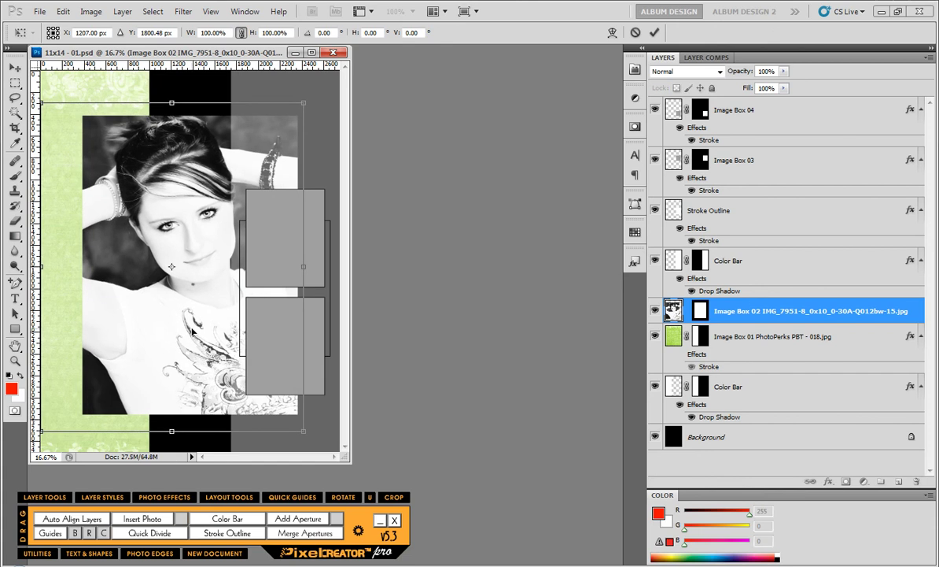
key("Return")
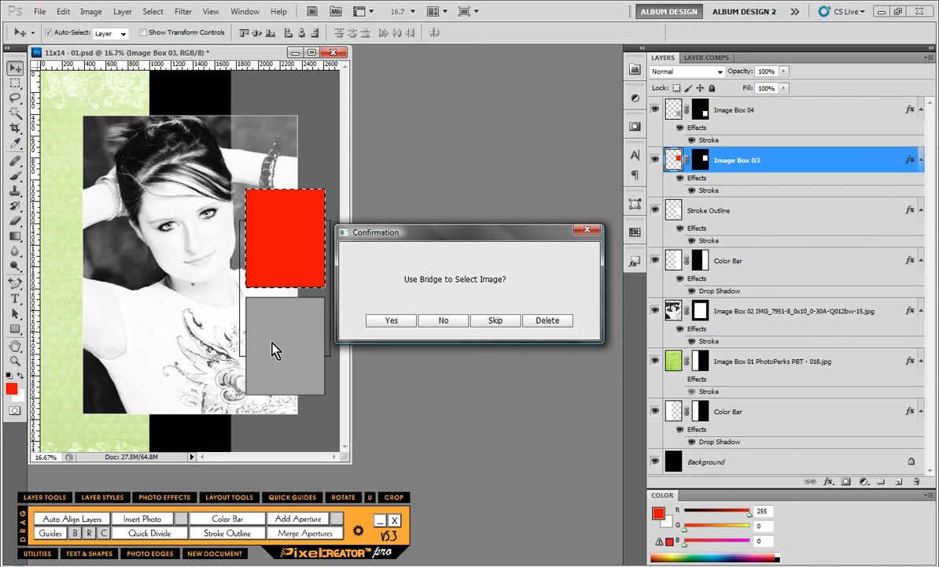
In Bridge's Senior Girl 02 folder, select IMG_7946-8_0x10_0-28A-Q01-13.jpg and IMG_7957-8_0x10_0-34A-Q01bw-16.jpg together and return to Photoshop
key("Return")
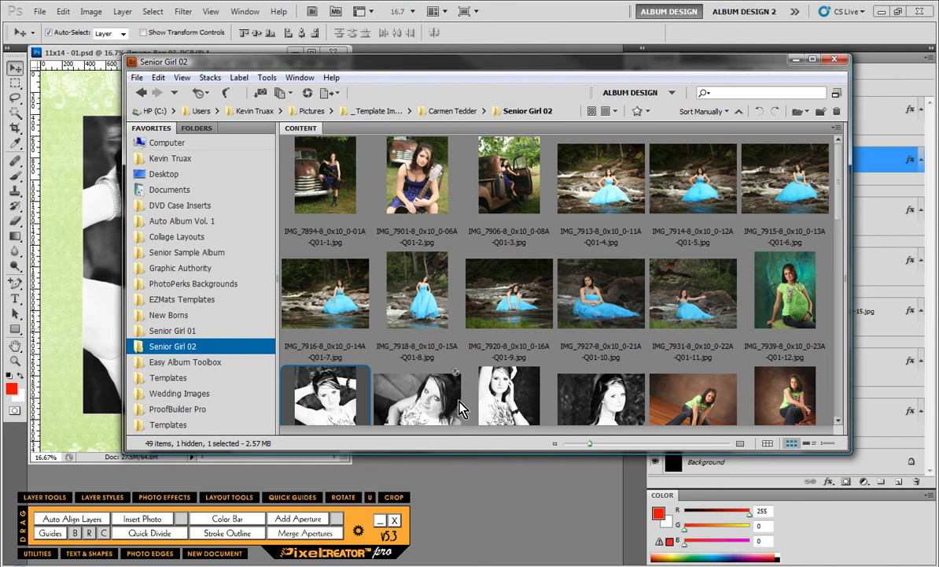
left_click(429, 382)
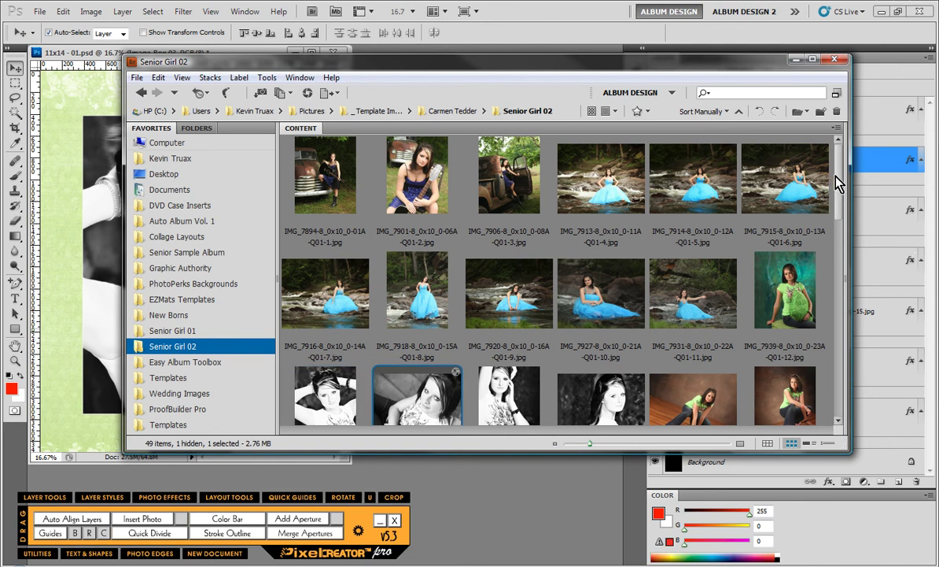
scroll(780, 197, "down", 3)
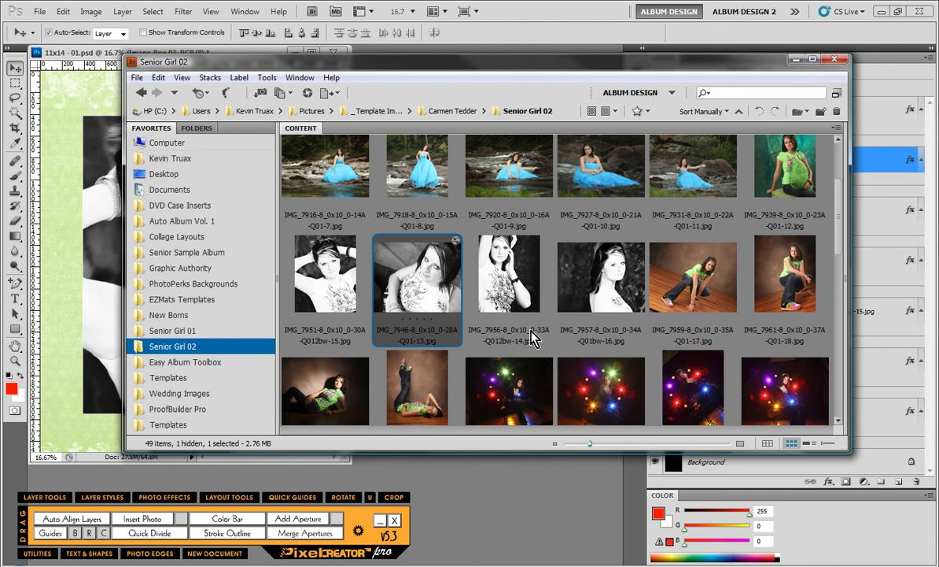
left_click(563, 256, "ctrl")
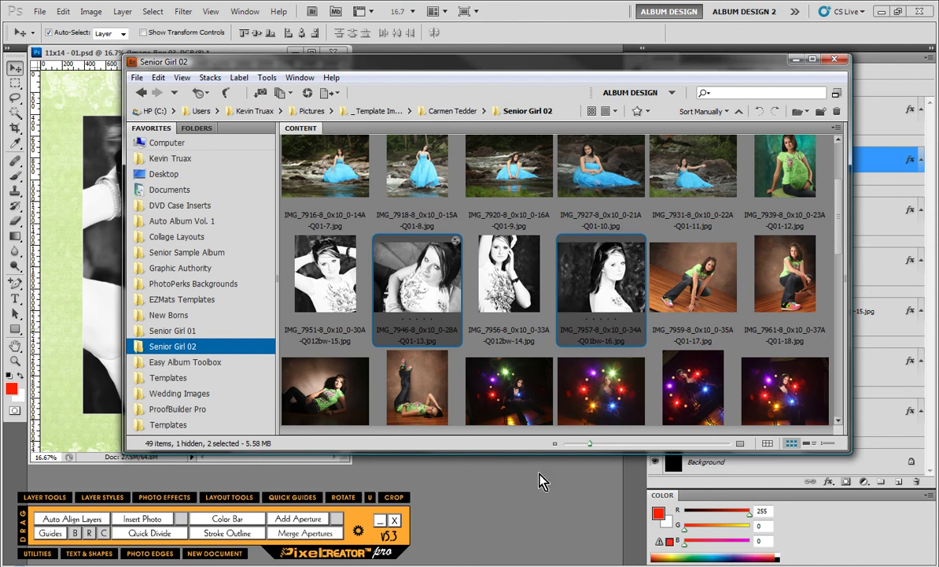
left_click(539, 535)
Insert the two selected photos into Image Box 03 and Image Box 04, nudging the Image Box 04 photo up and right within its box
left_click(393, 321)
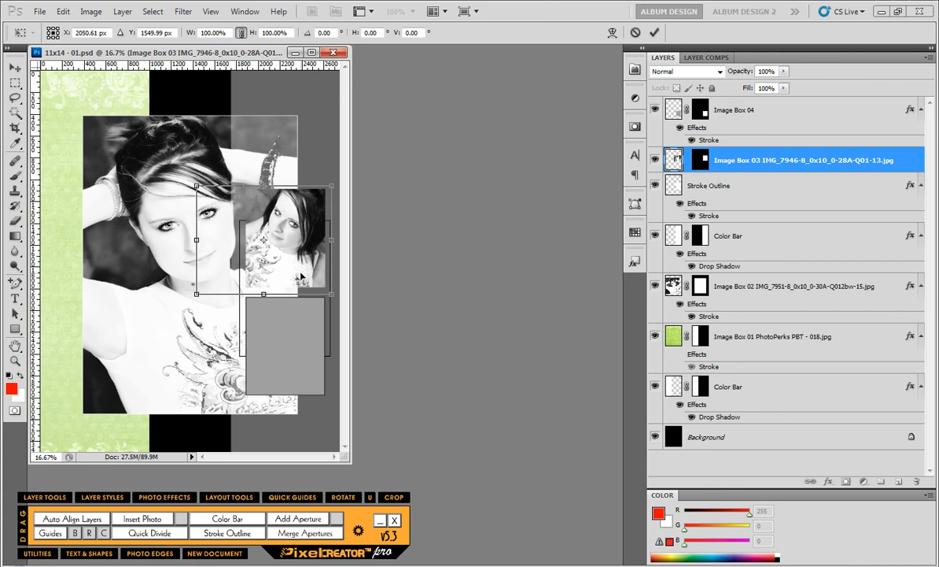
key("Return")
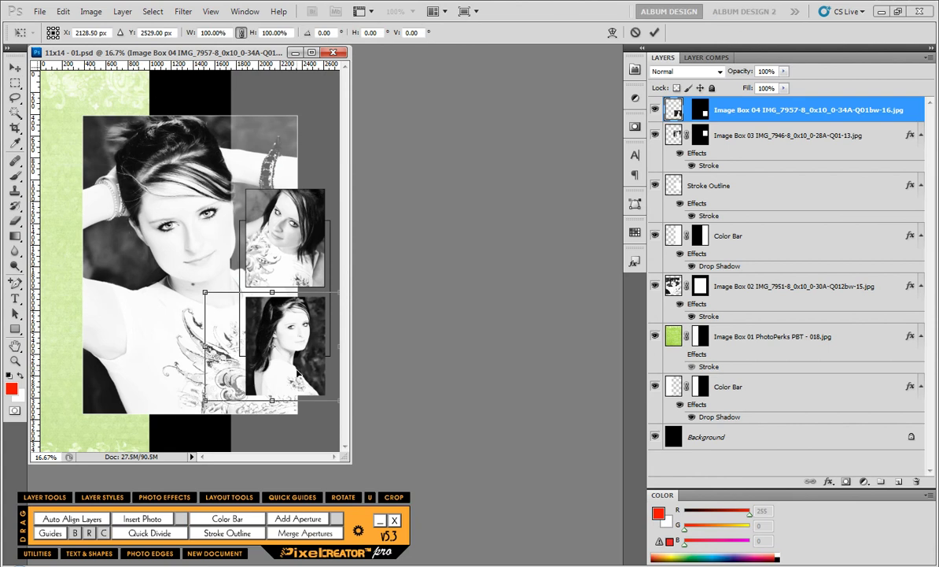
mouse_move(295, 379)
left_mouse_down()
mouse_move(293, 344)
mouse_move(271, 339)
mouse_move(305, 367)
left_mouse_up()
key("Return")
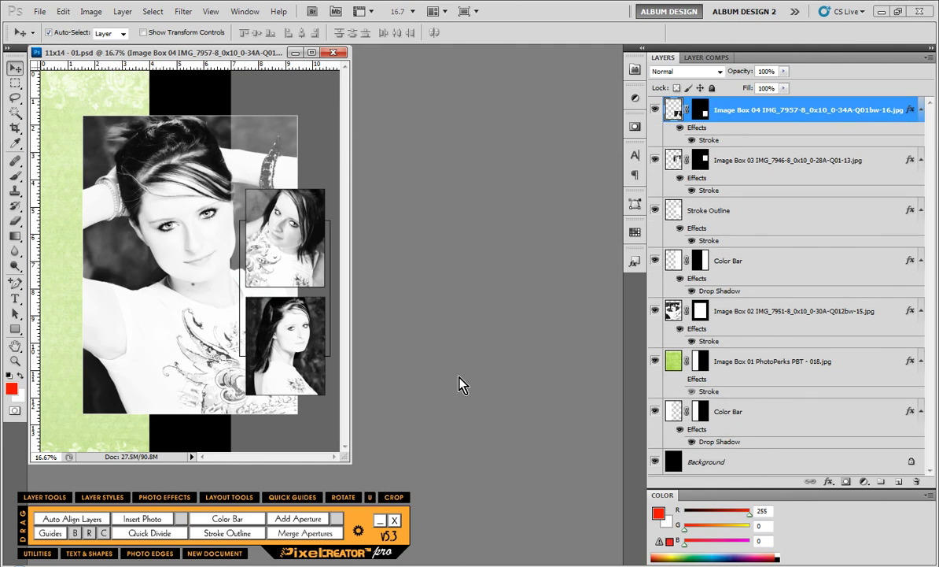
Widen the collage window, select the green Image Box 01 layer and add a Color Balance adjustment layer above it
left_click_drag(351, 459, 410, 464)
left_click(99, 119)
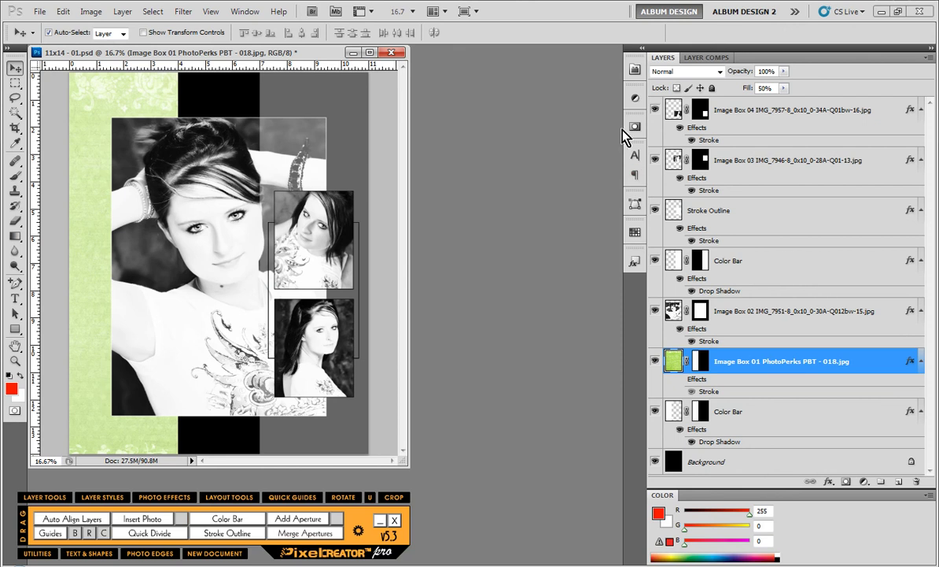
left_click(635, 98)
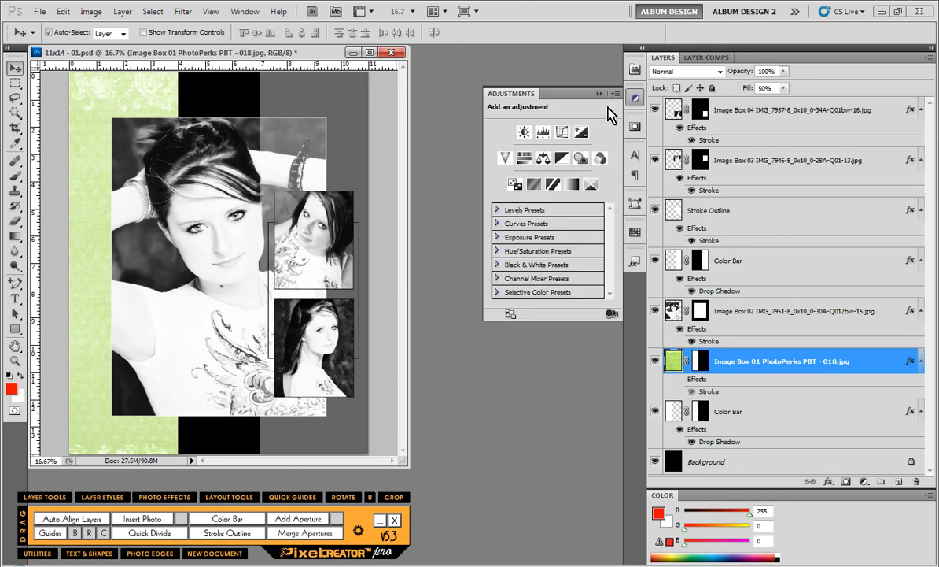
left_click(543, 158)
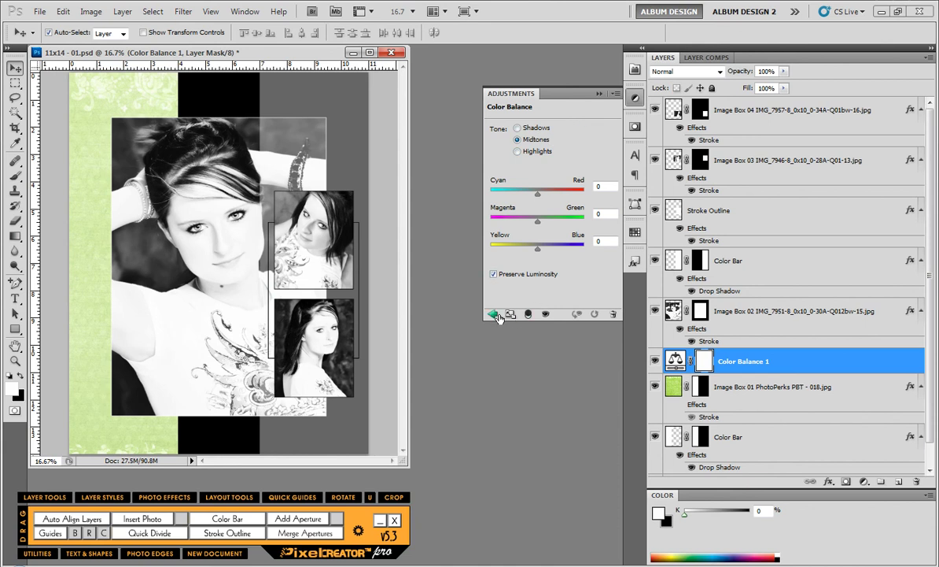
left_click(493, 313)
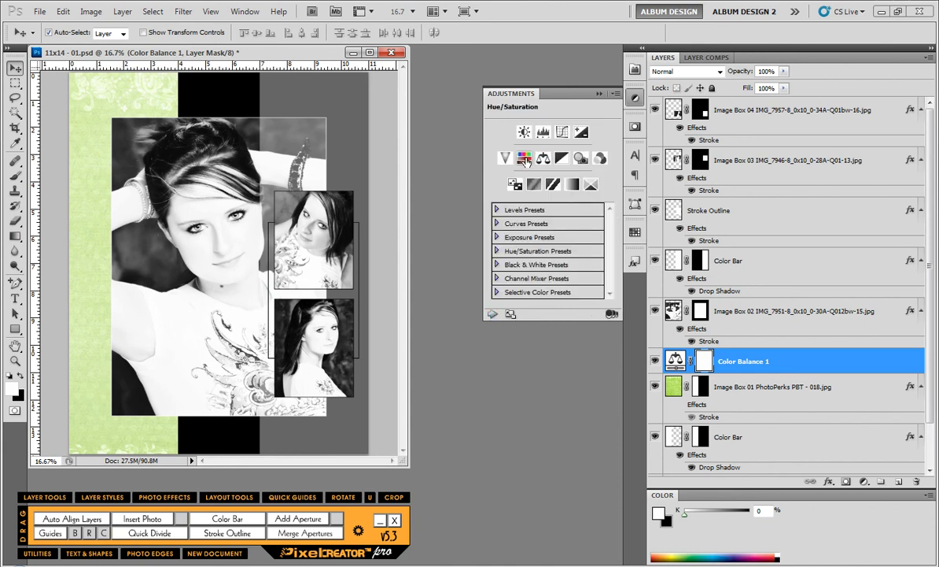
Add a Hue/Saturation adjustment layer with Colorize enabled and clip it to the layer below
left_click(524, 158)
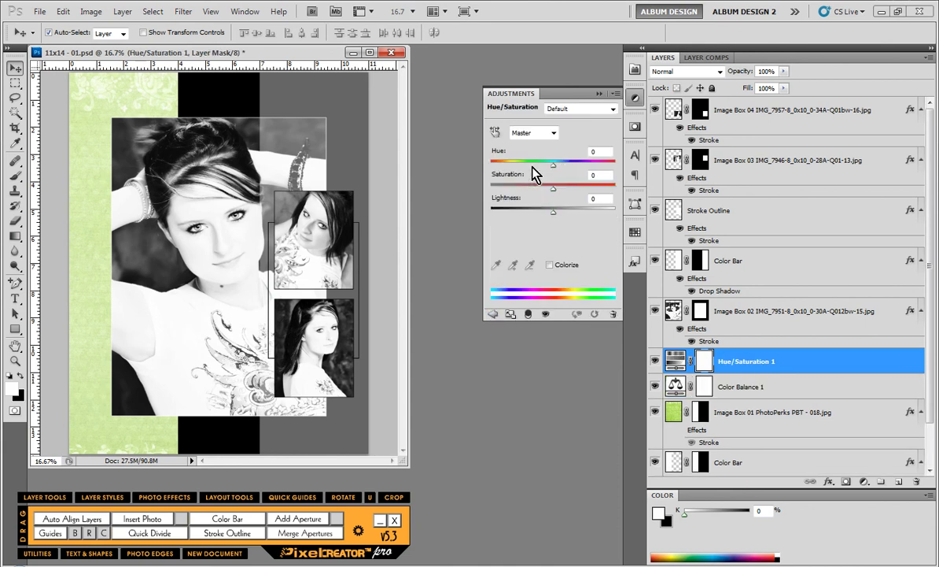
left_click(550, 265)
left_click(528, 313)
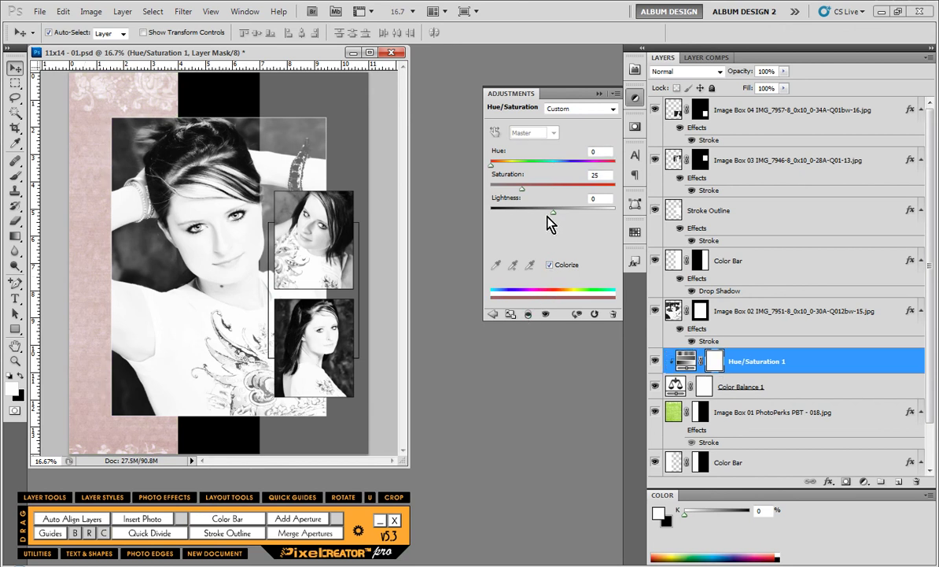
Recolour the background strip teal with Hue about 188, Saturation about 92 and Lightness about -60
left_click_drag(552, 213, 582, 195)
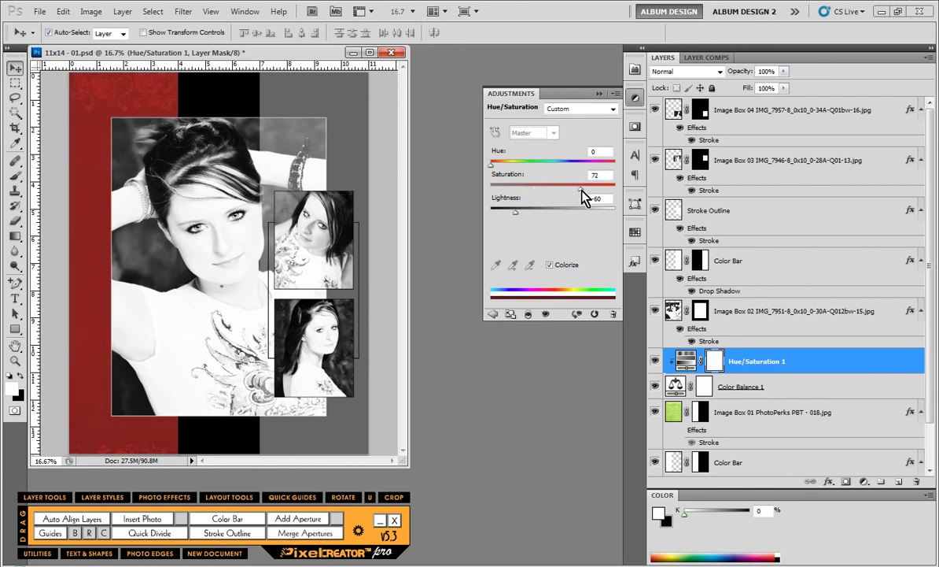
left_click_drag(496, 170, 606, 191)
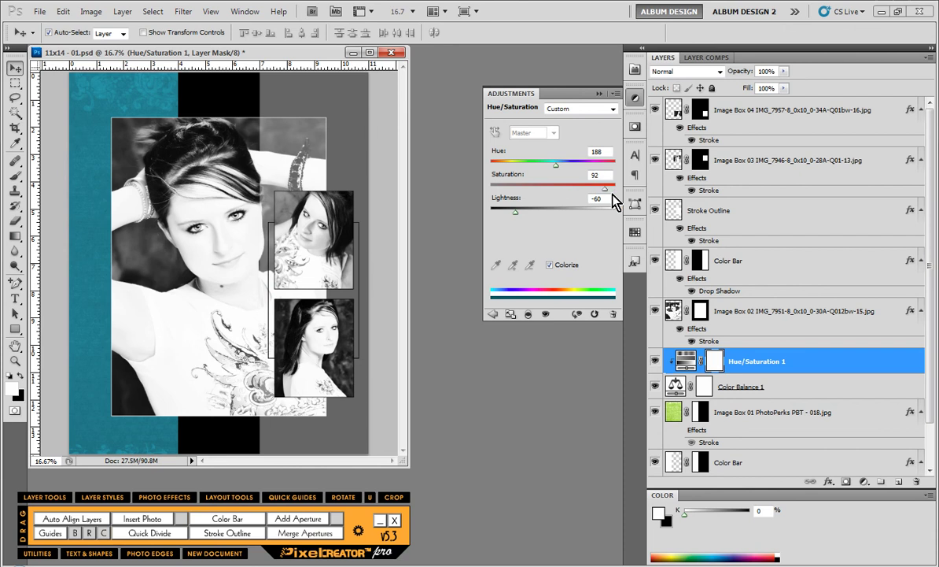
left_click(505, 367)
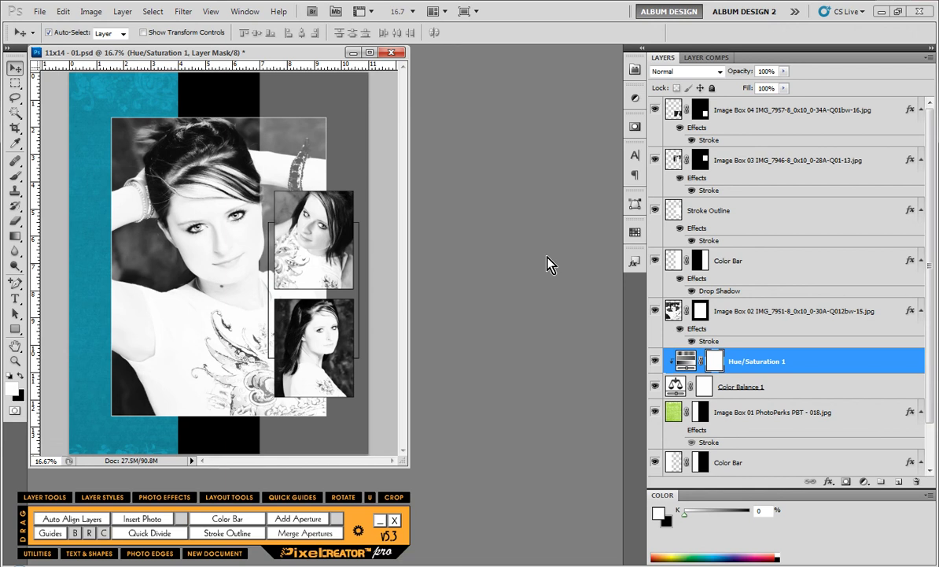
Close the 11x14 - 01.psd collage and start a new document with its dimensions in inches
left_click(397, 59)
left_click(472, 223)
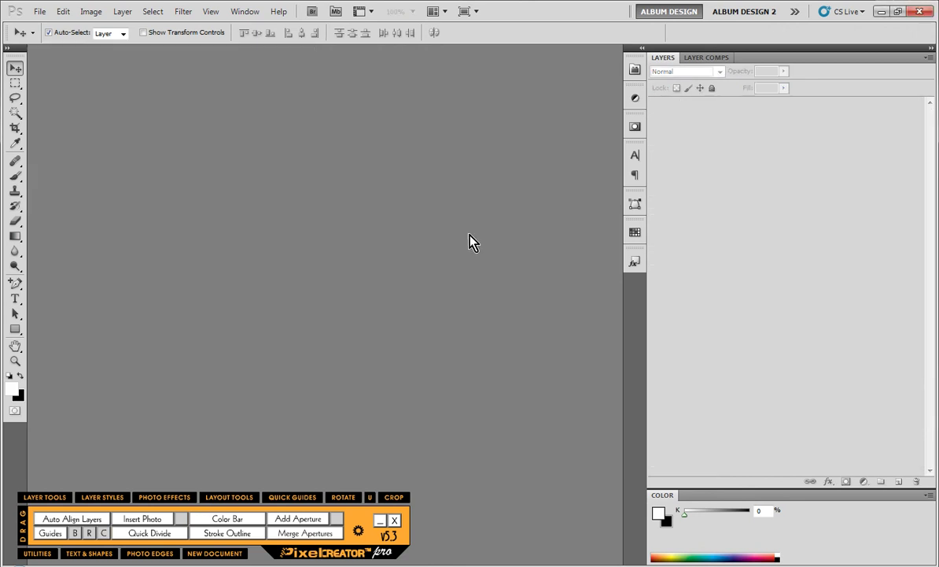
left_click(39, 11)
left_click(43, 24)
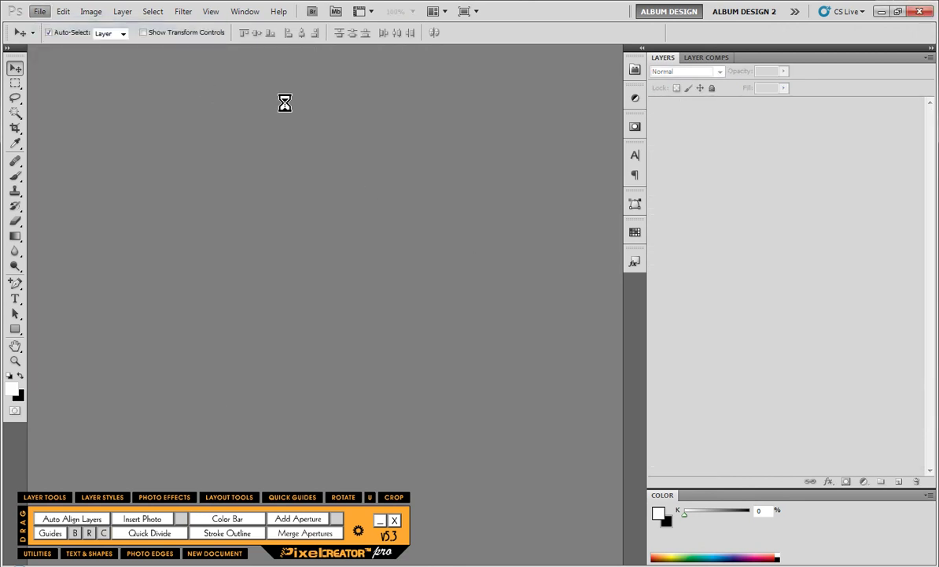
left_click(351, 173)
left_click(353, 184)
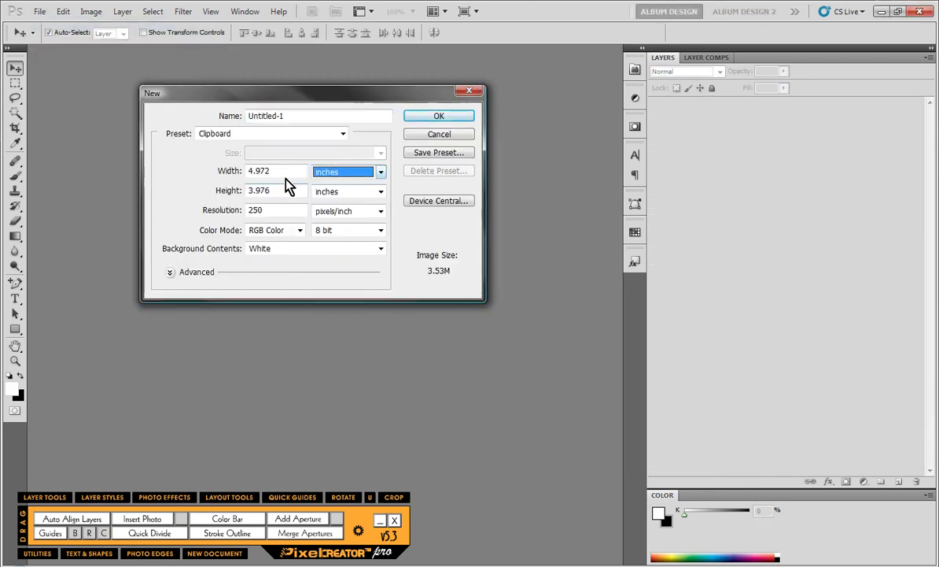
Create the new document at 24 inches wide, 36 inches high and 300 pixels/inch
left_click(264, 170)
type("24")
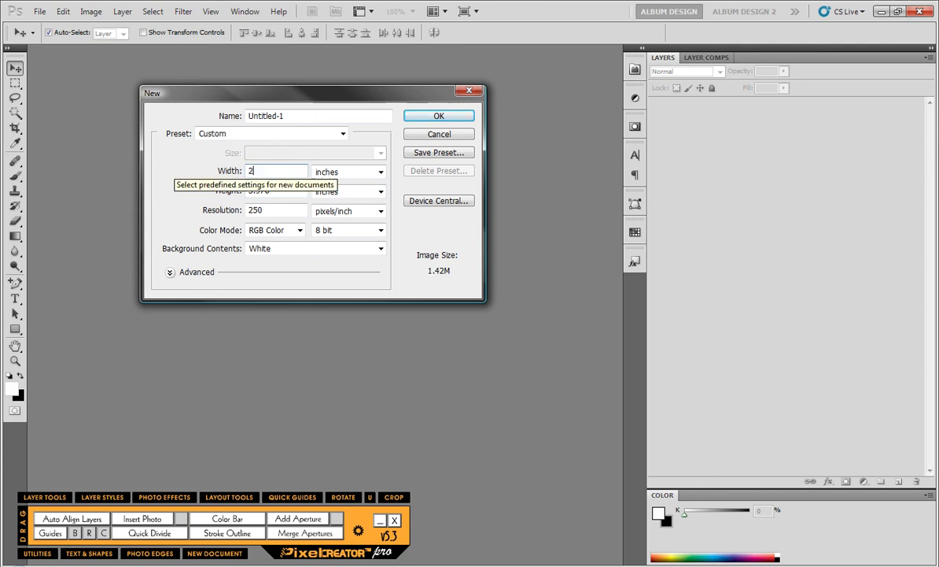
key("Tab")
key("Tab")
type("36")
key("Tab")
key("Tab")
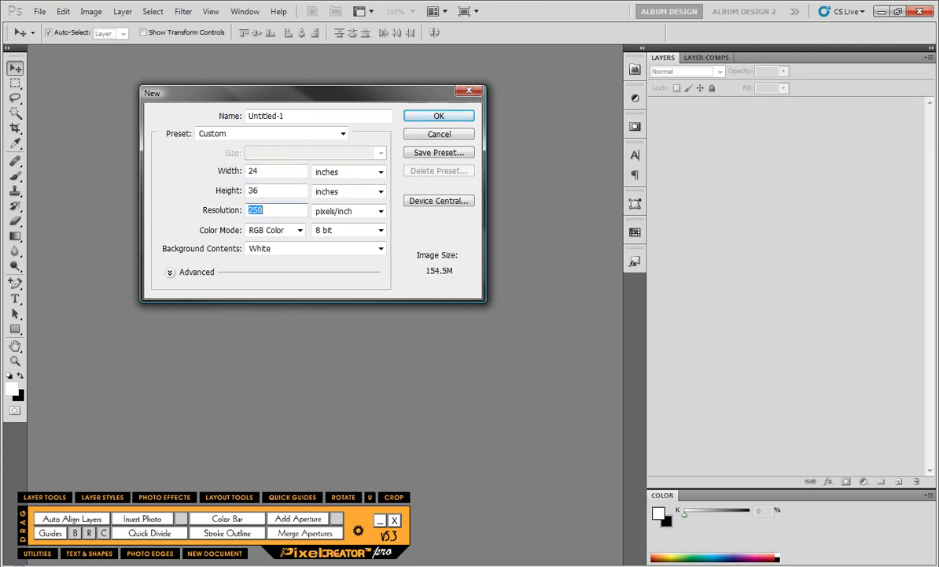
type("300")
key("Return")
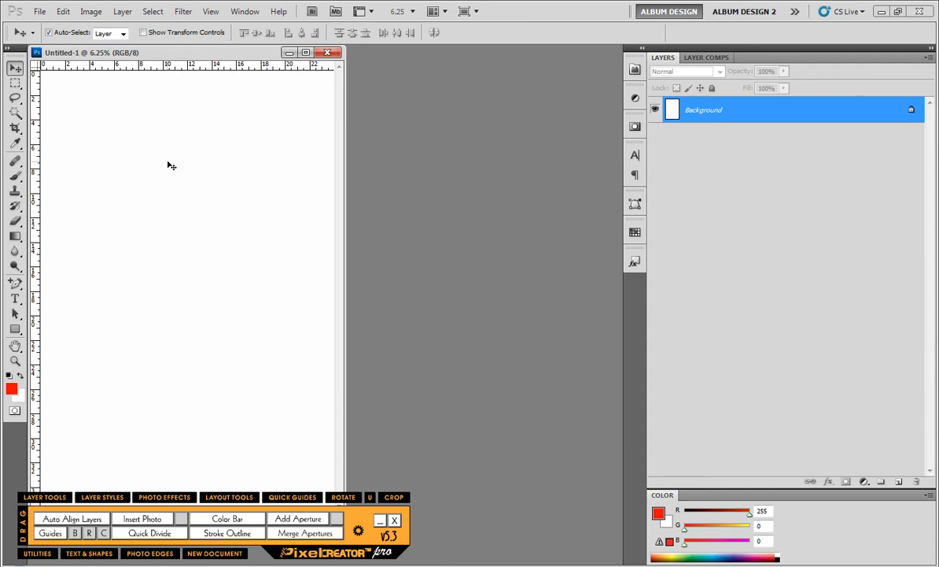
Fit the blank page in view and run 11x14 - 01.jsx on it from the Designer Templates folder in Bridge
key("ctrl+0")
key("ctrl+alt+o")
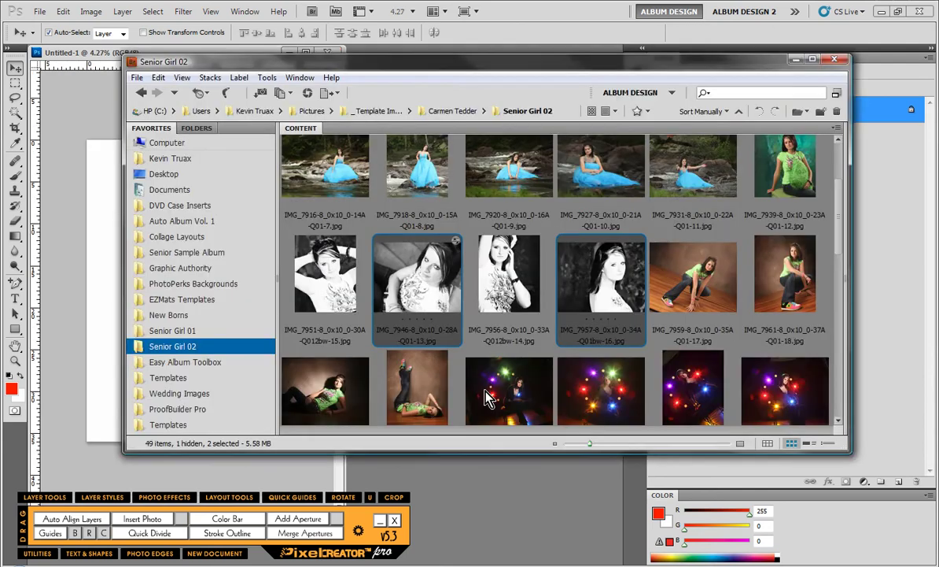
left_click(143, 93)
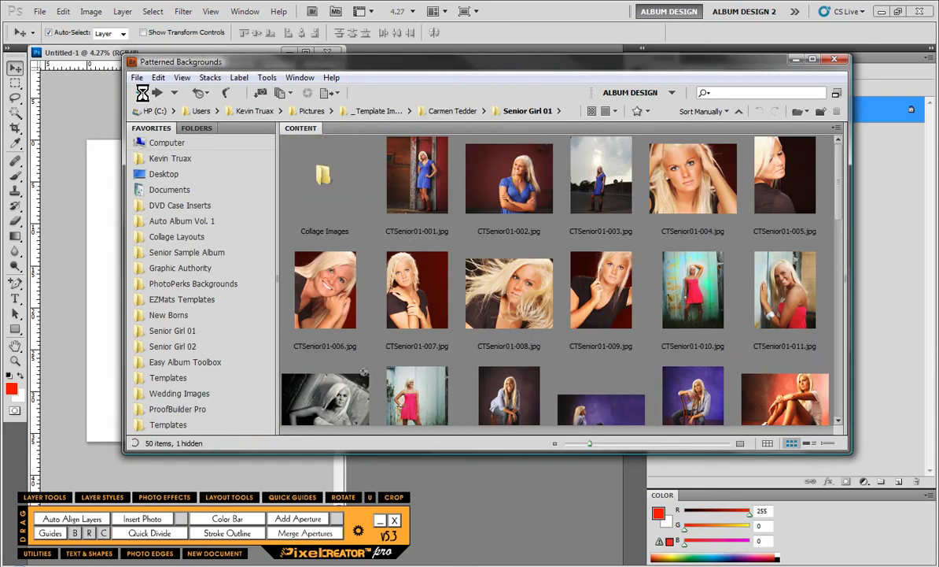
left_click(142, 93)
left_click(142, 93)
left_click(142, 93)
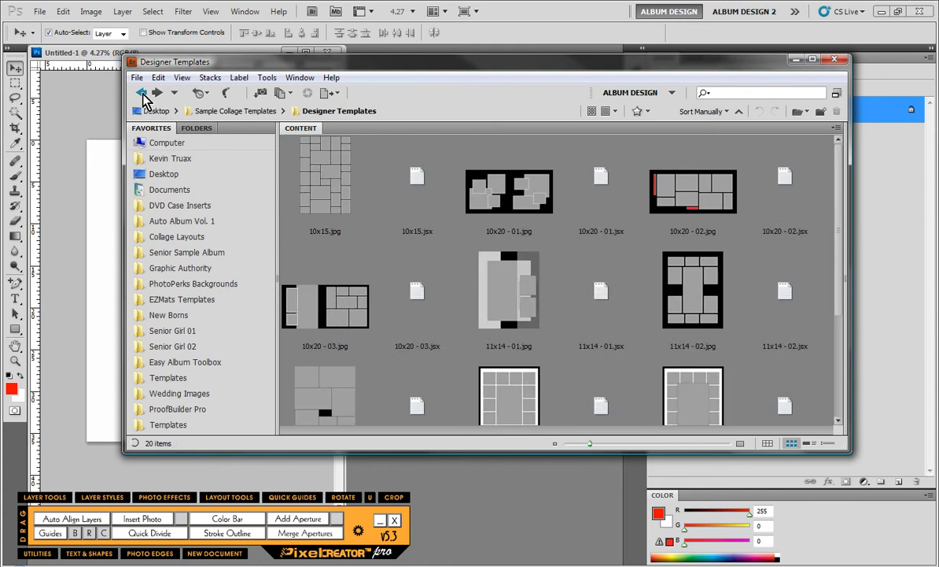
left_click(143, 93)
left_click(158, 93)
left_click(598, 291)
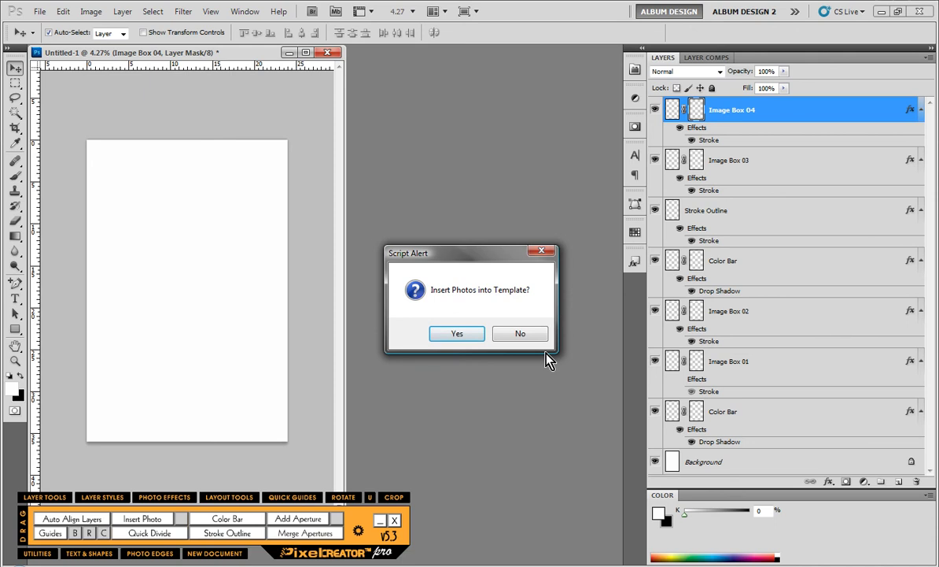
Agree to insert photos into the generated template and delete Image Box 01
left_click(447, 332)
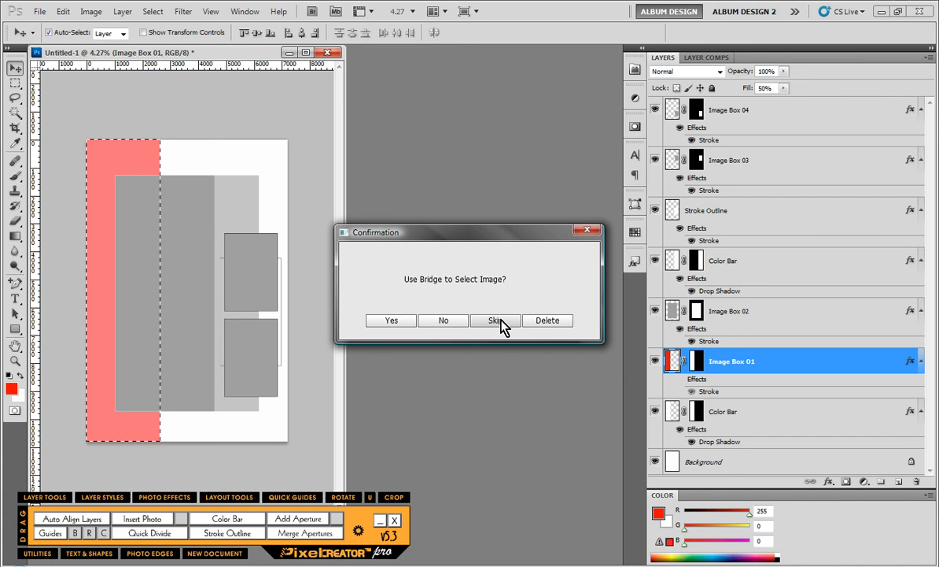
left_click(547, 321)
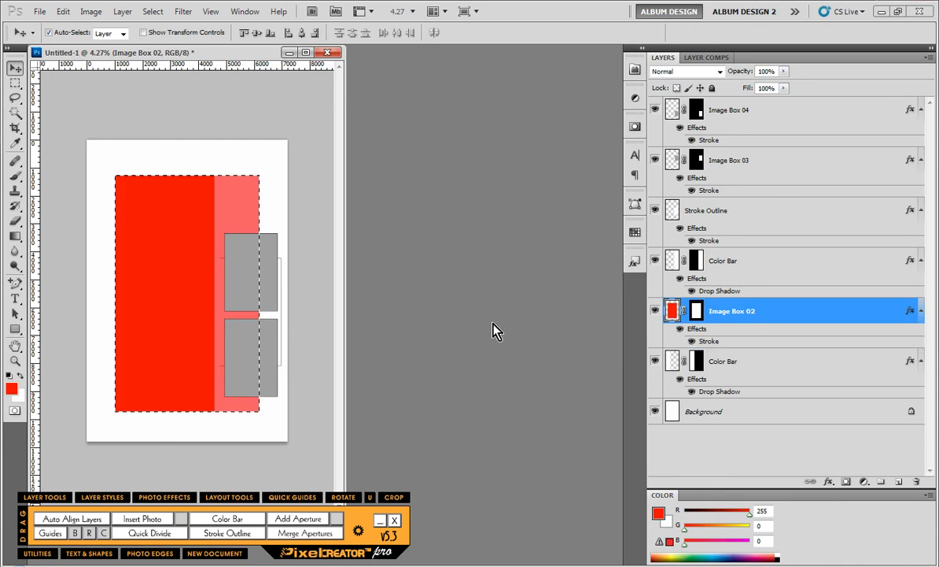
Fill Image Box 02 with the black-and-white photo CTSenior01-021.jpg from Bridge's Senior Girl 01 folder and accept its placement
key("Return")
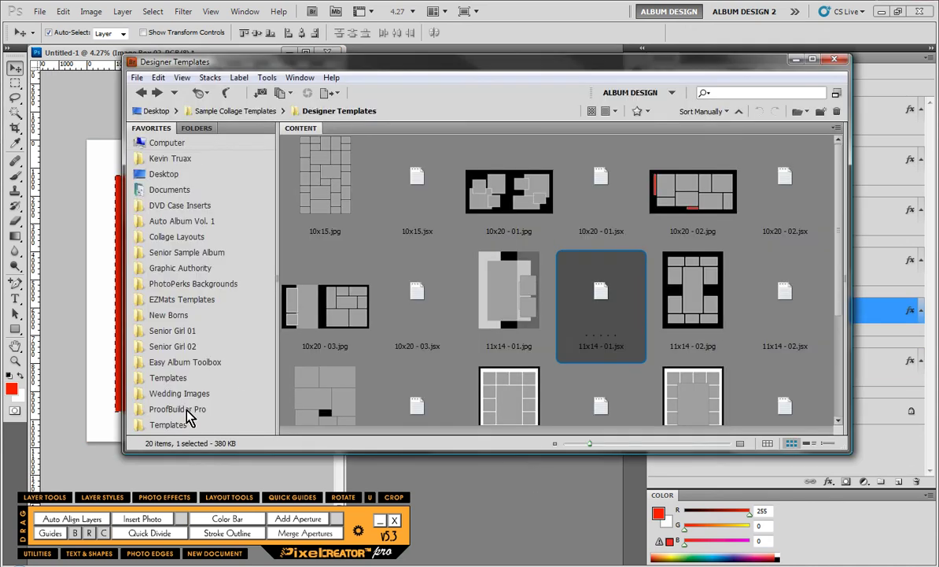
left_click(252, 346)
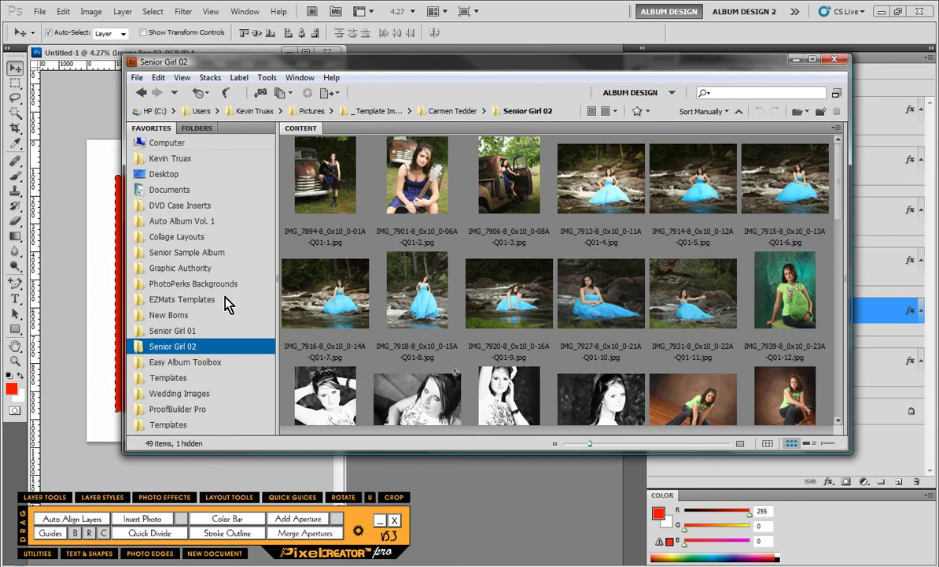
left_click(167, 333)
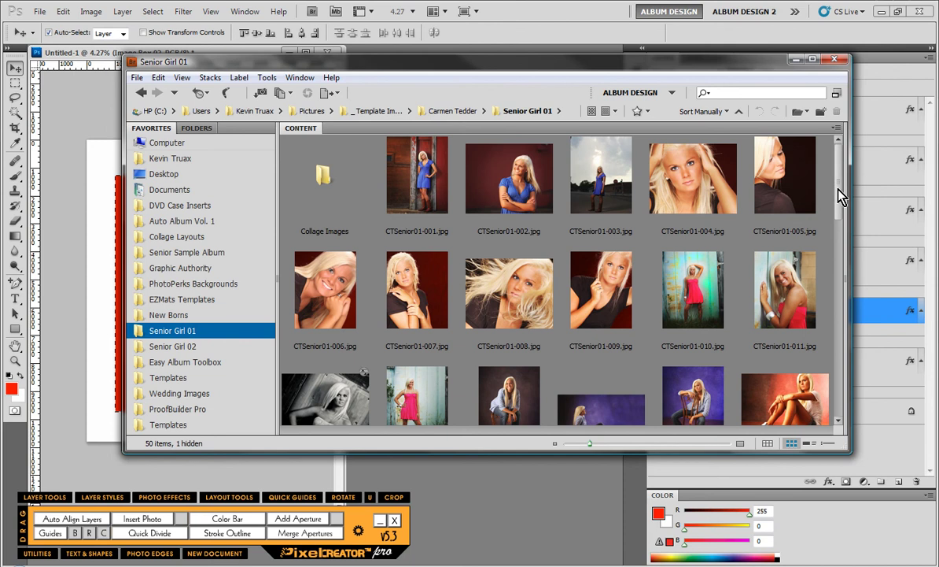
left_click_drag(839, 196, 779, 261)
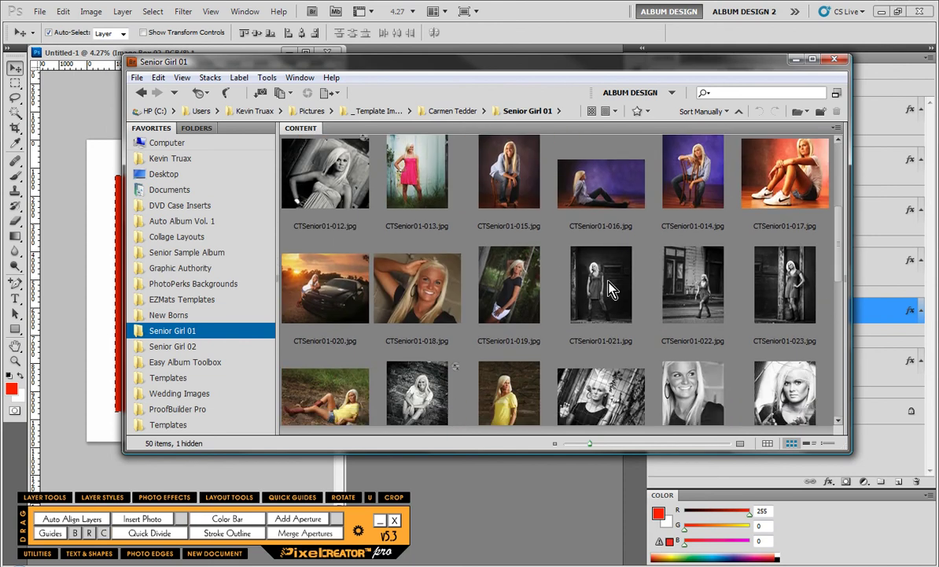
double_click(610, 290)
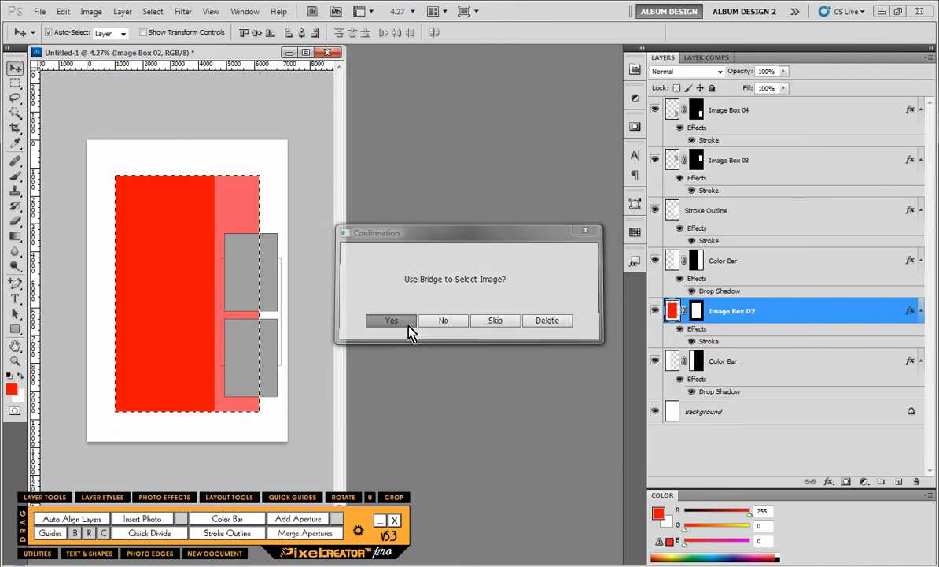
left_click(403, 322)
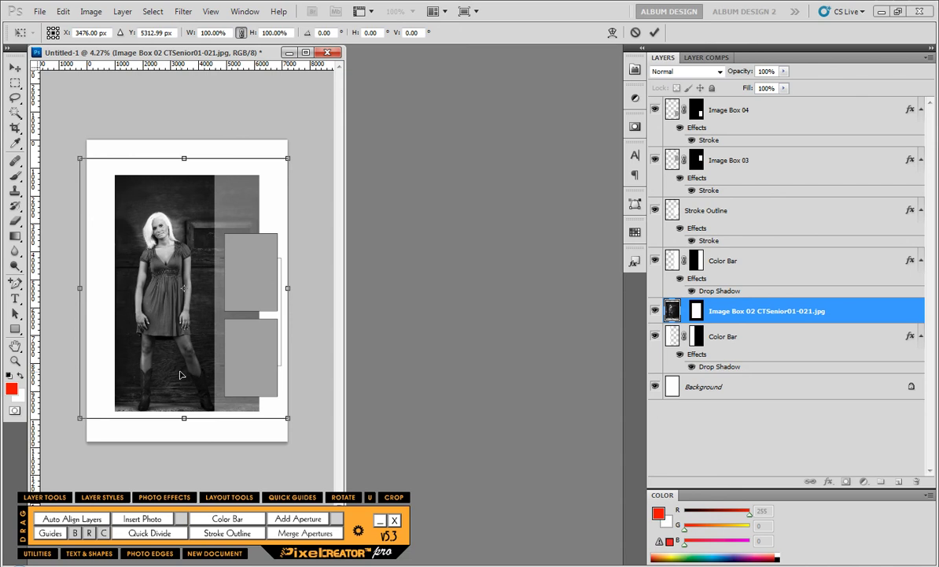
key("Return")
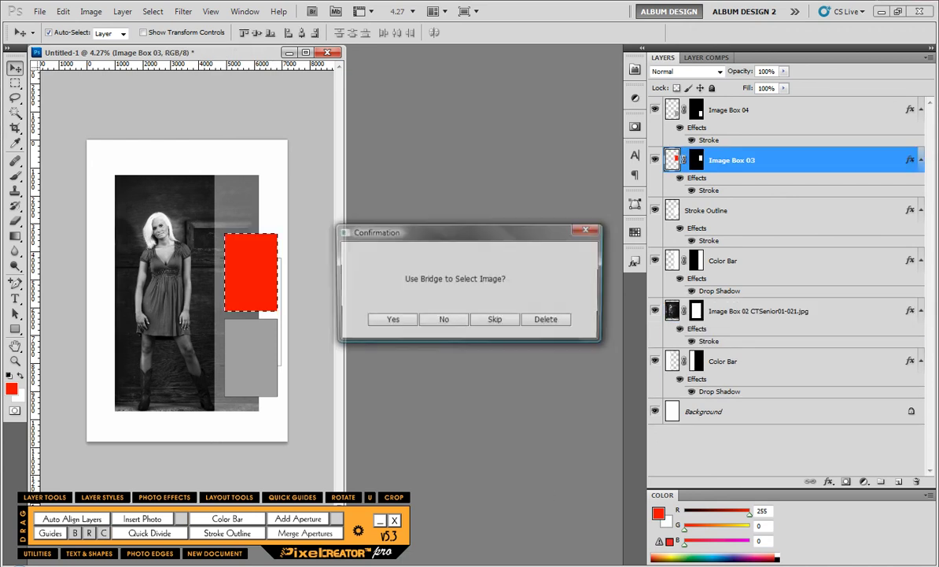
Use Bridge to select CTSenior01-023.jpg and CTSenior01-022.jpg from Senior Girl 01 for Image Boxes 03 and 04
key("Return")
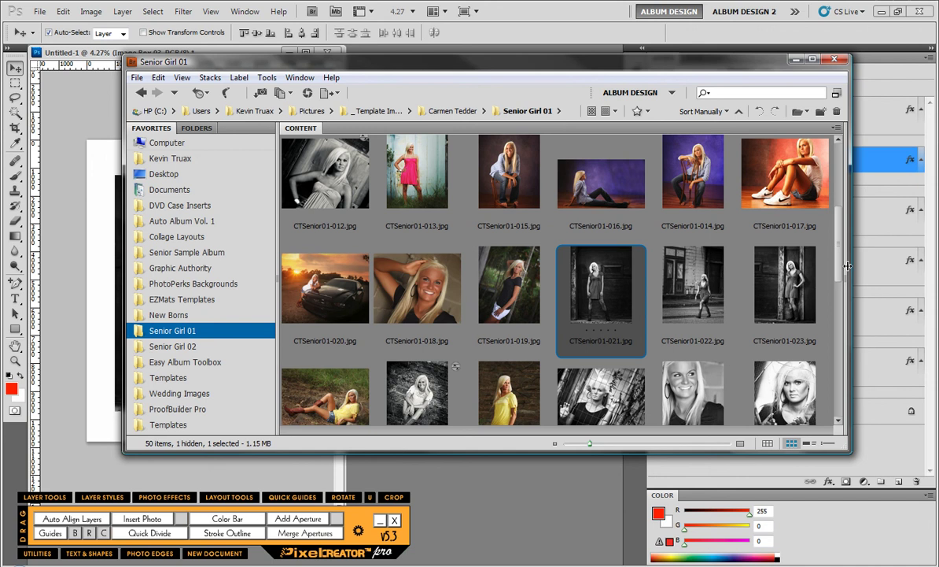
left_click(741, 272)
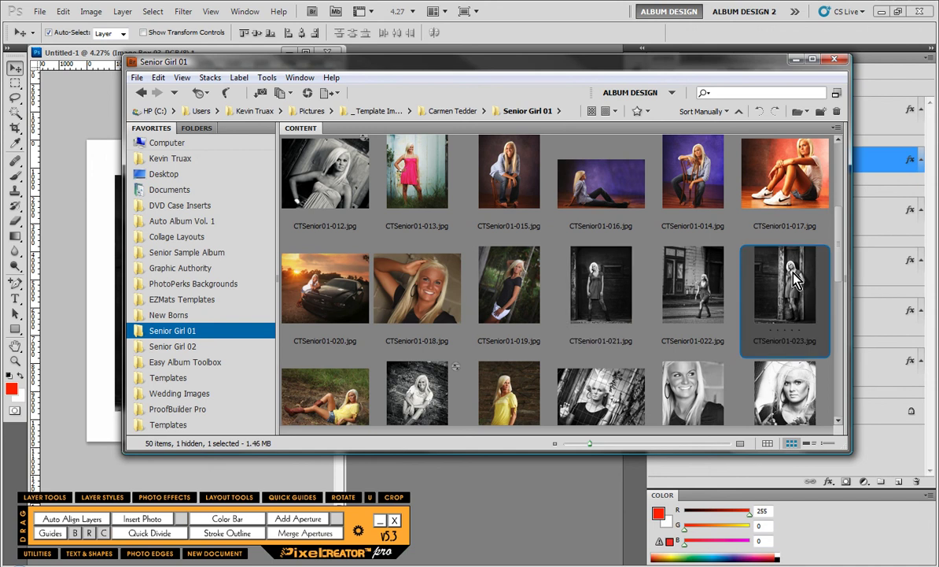
left_click(730, 285, "ctrl")
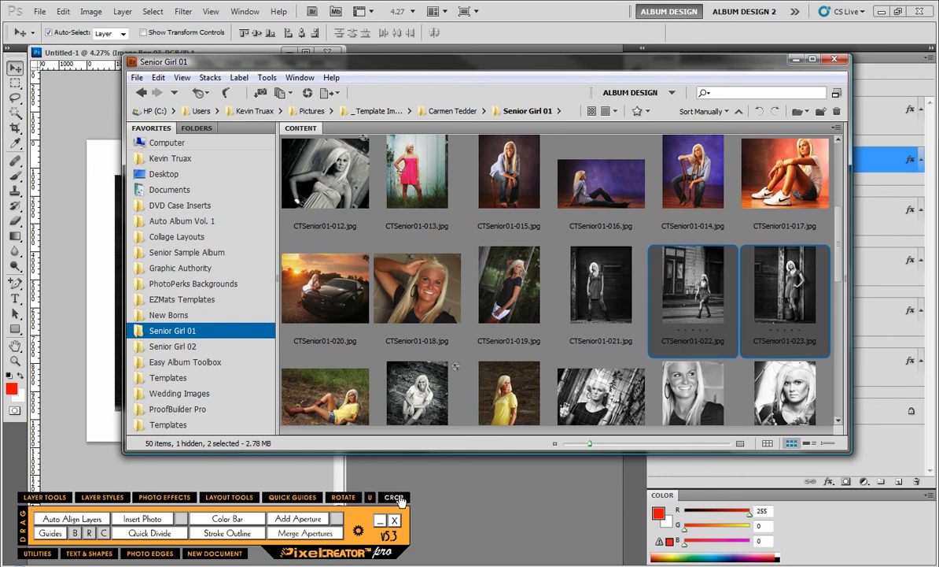
left_click(425, 475)
left_click(372, 322)
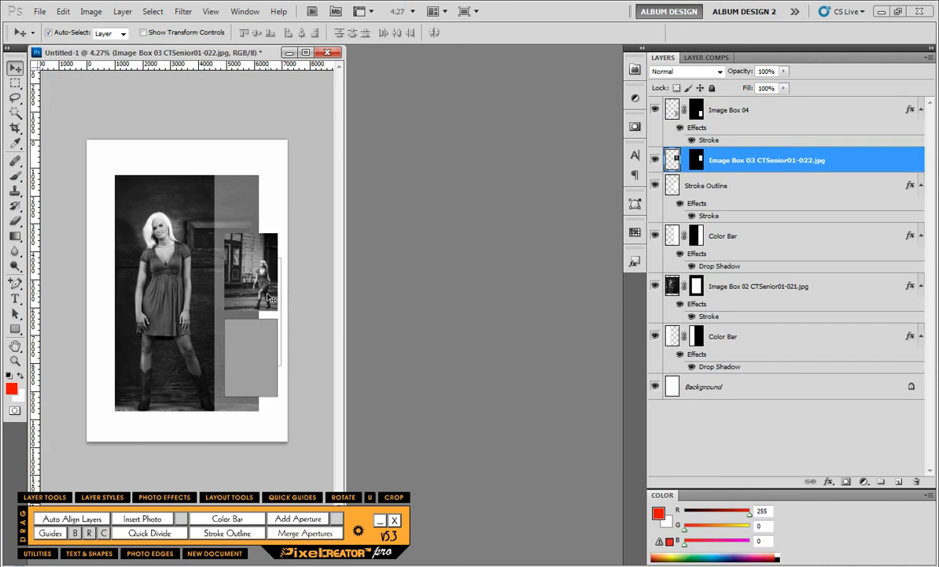
Enlarge the photo in Image Box 03 to about 129%, reposition it so the girl is framed, and accept the placement
left_click_drag(215, 228, 190, 218)
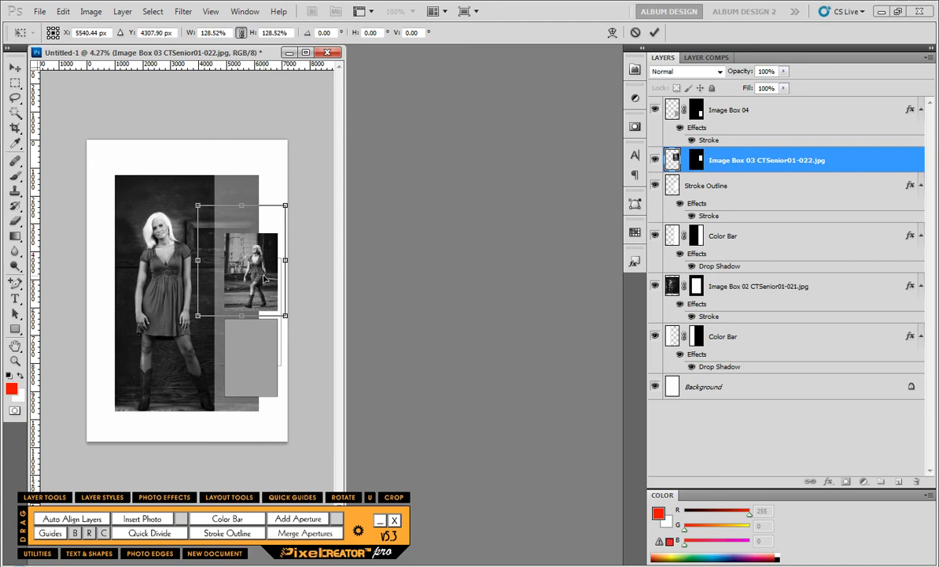
left_click_drag(254, 263, 255, 265)
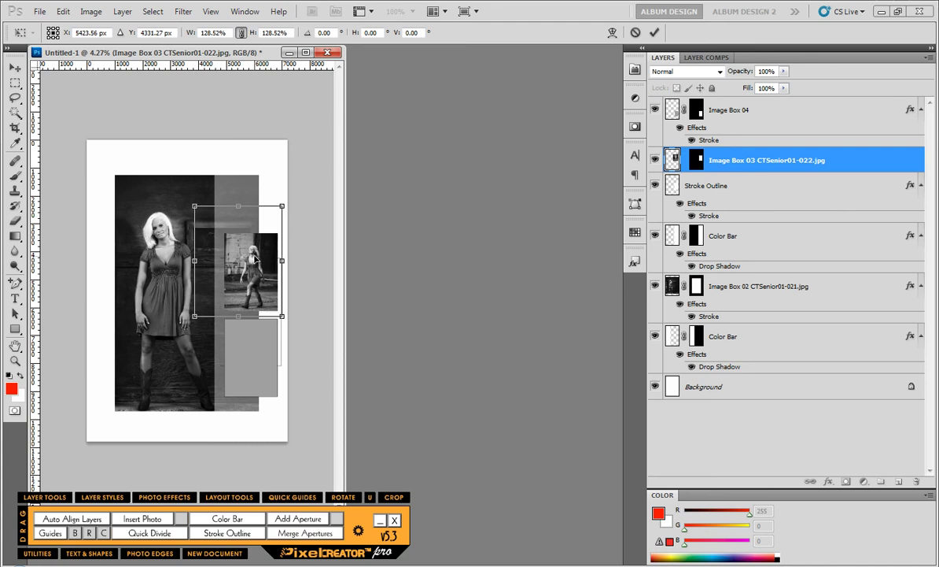
key("Return")
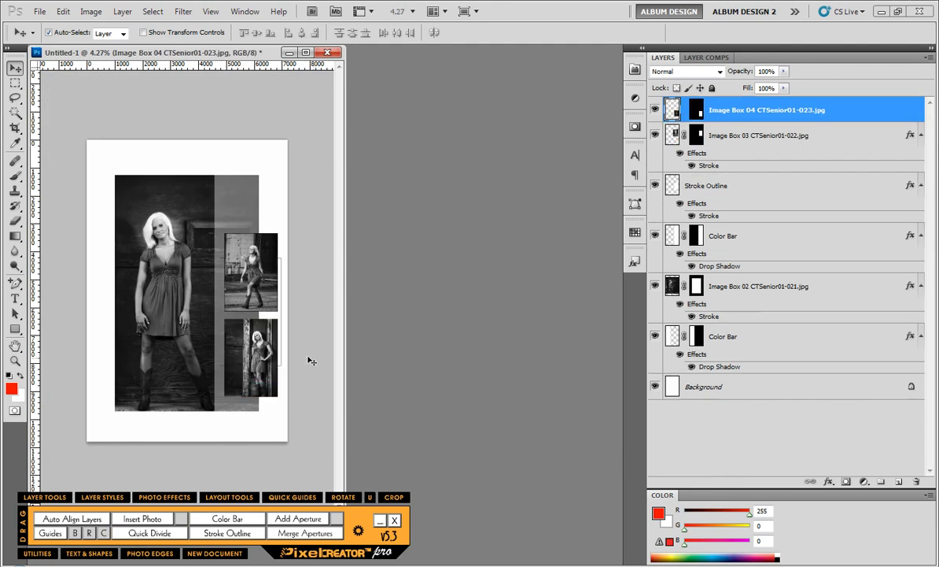
Enlarge the photo in Image Box 04 to about 110%, reposition it within the box and accept the placement
left_click_drag(211, 312, 205, 305)
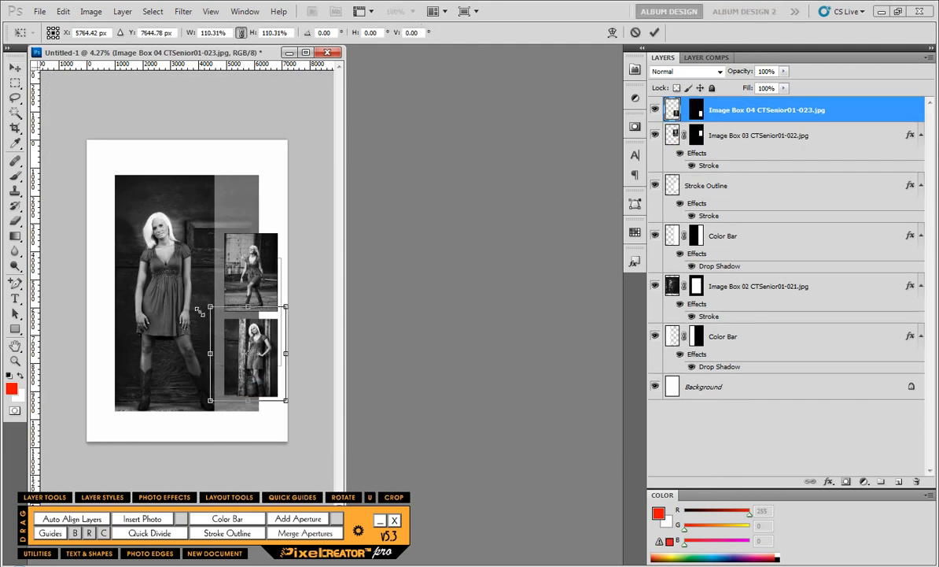
left_click_drag(231, 336, 225, 341)
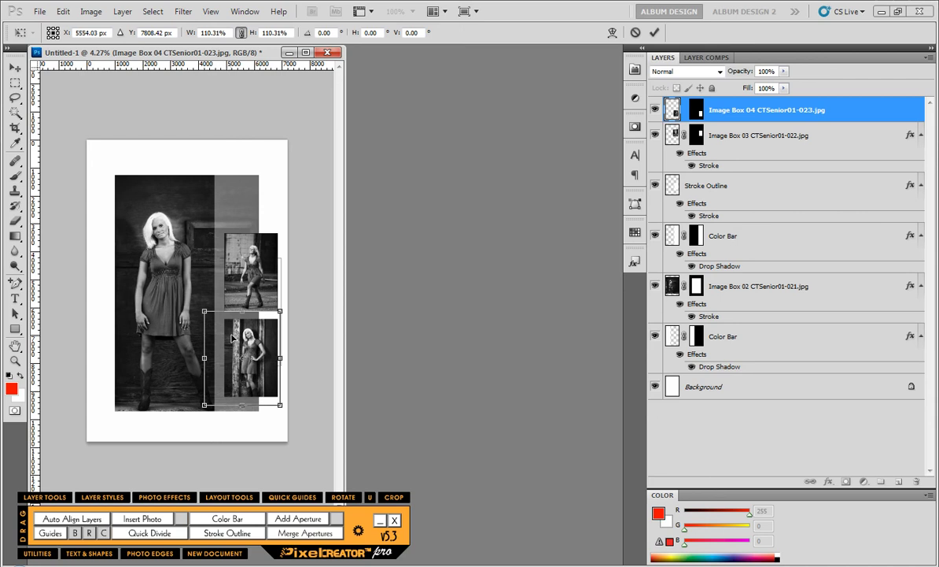
key("Return")
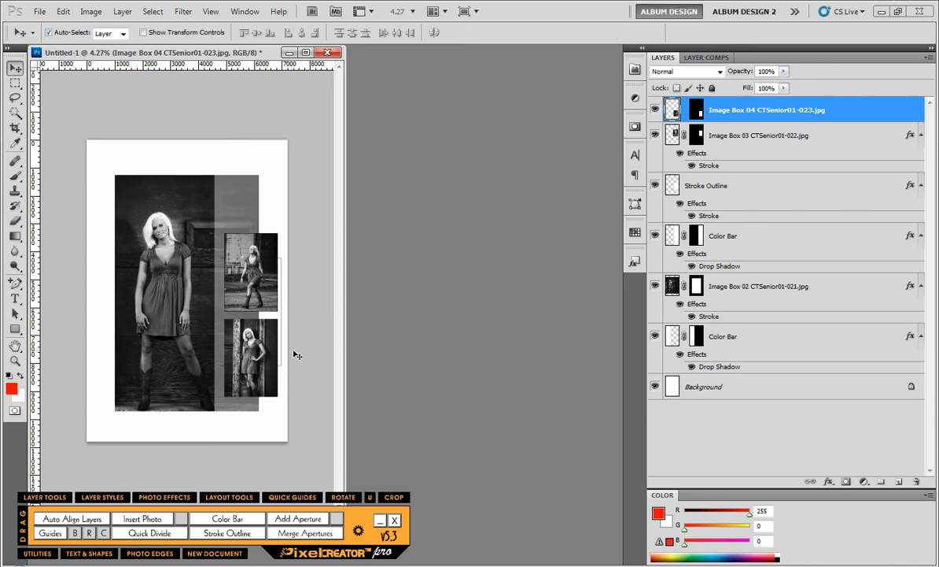
Delete the translucent Color Bar layer that overlaps the right side of the main photo
left_click(223, 165)
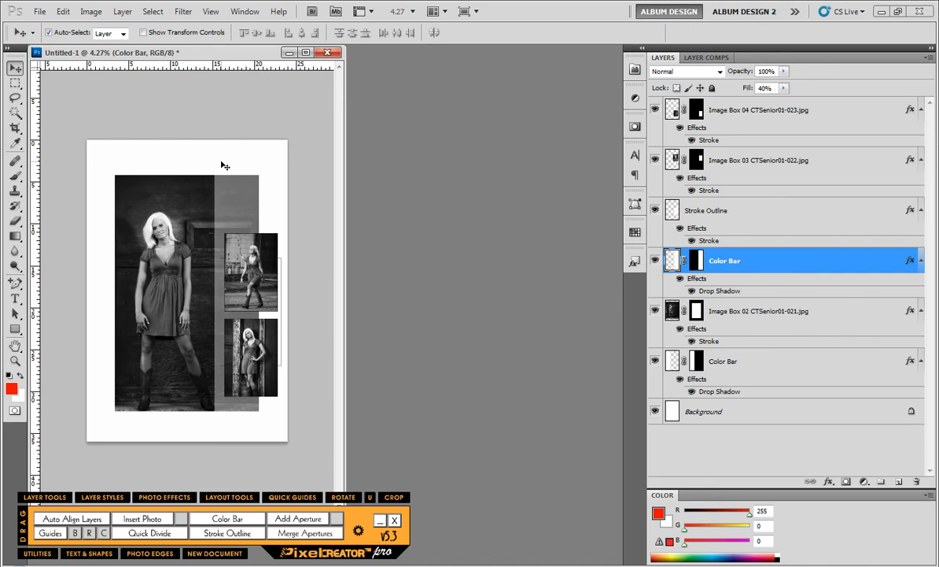
key("Delete")
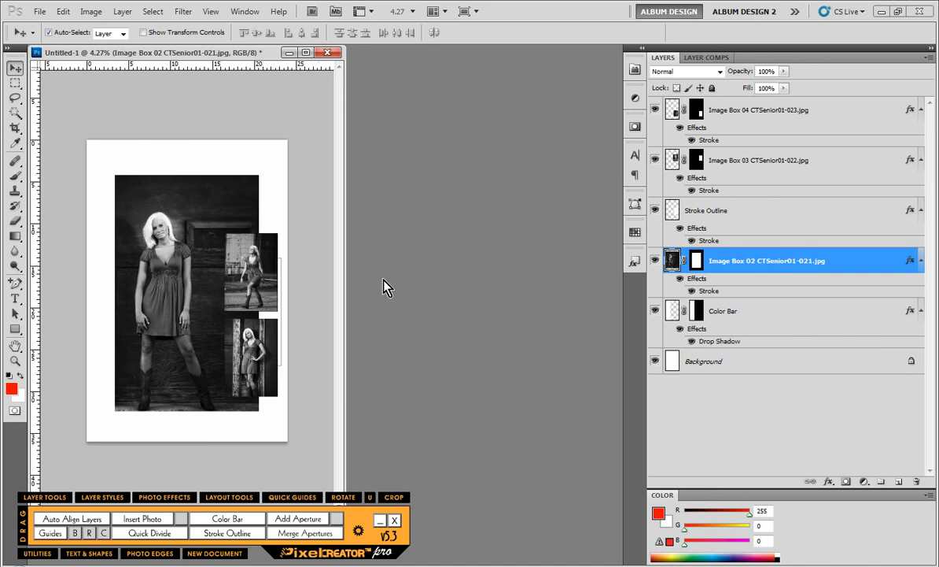
Fill the Background layer with dark red (R 124, G 0, B 0) and hide the remaining Color Bar layer
left_click(704, 360)
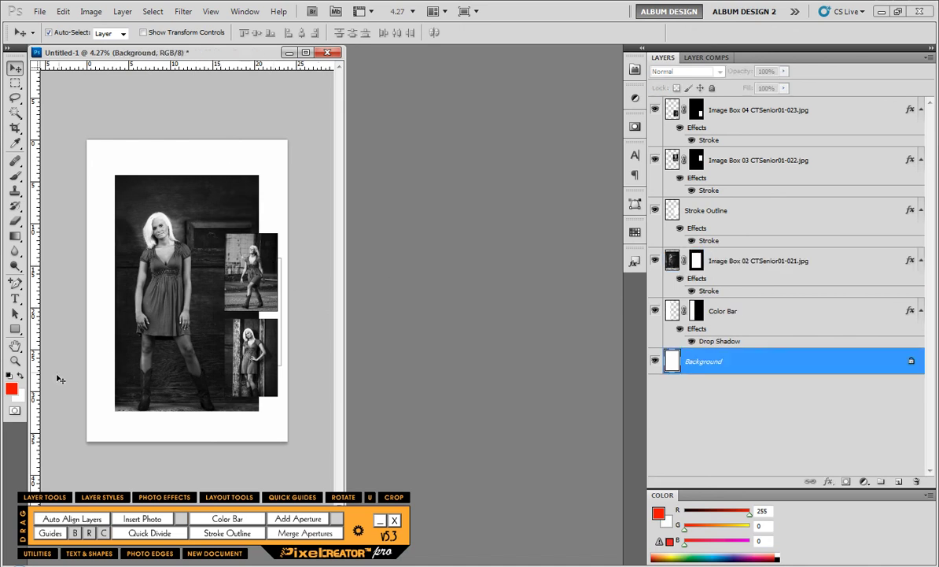
left_click(12, 387)
left_click_drag(470, 216, 538, 301)
left_click(668, 209)
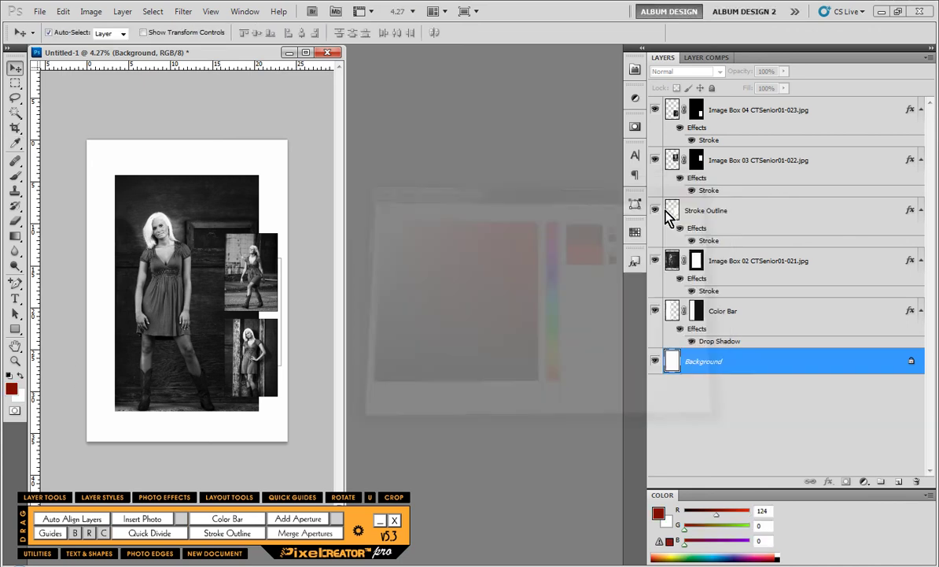
key("alt+BackSpace")
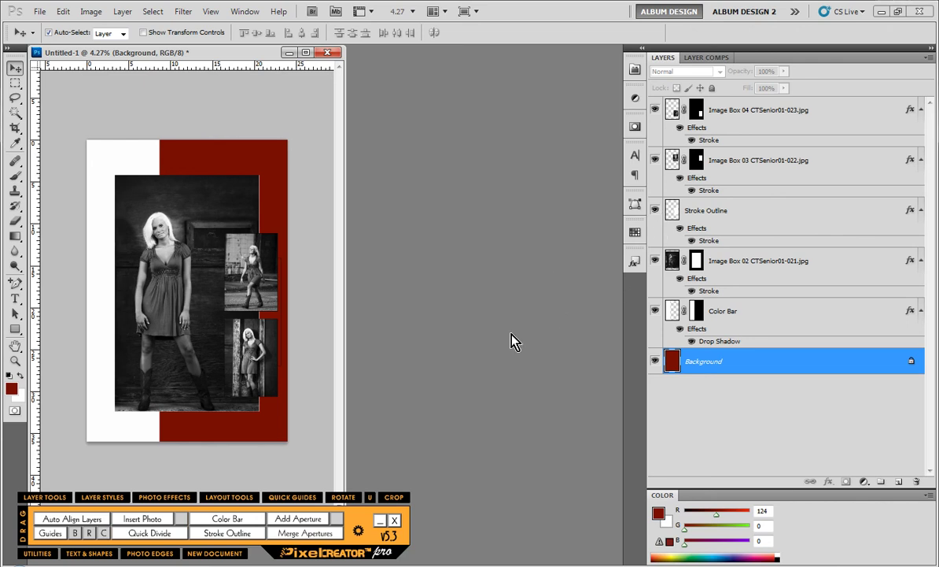
left_click(727, 315)
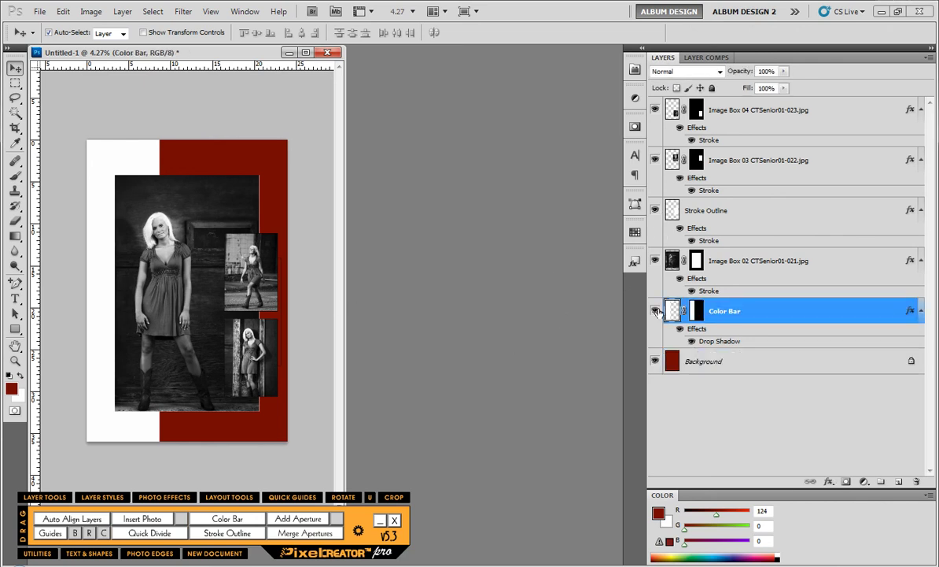
left_click(654, 310)
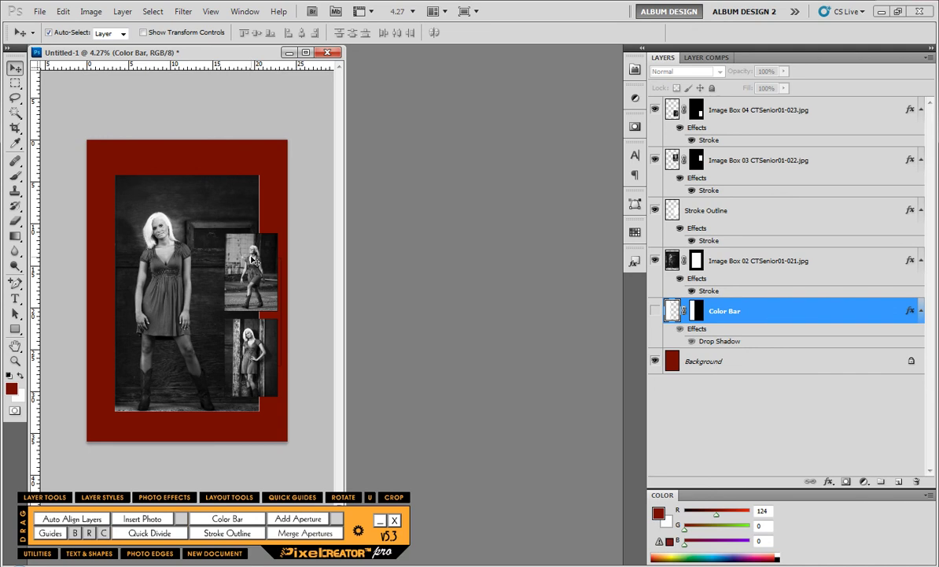
Change Image Box 02's stroke to light grey with a size of 30 px in its layer style
key("ctrl+0")
key("alt+]")
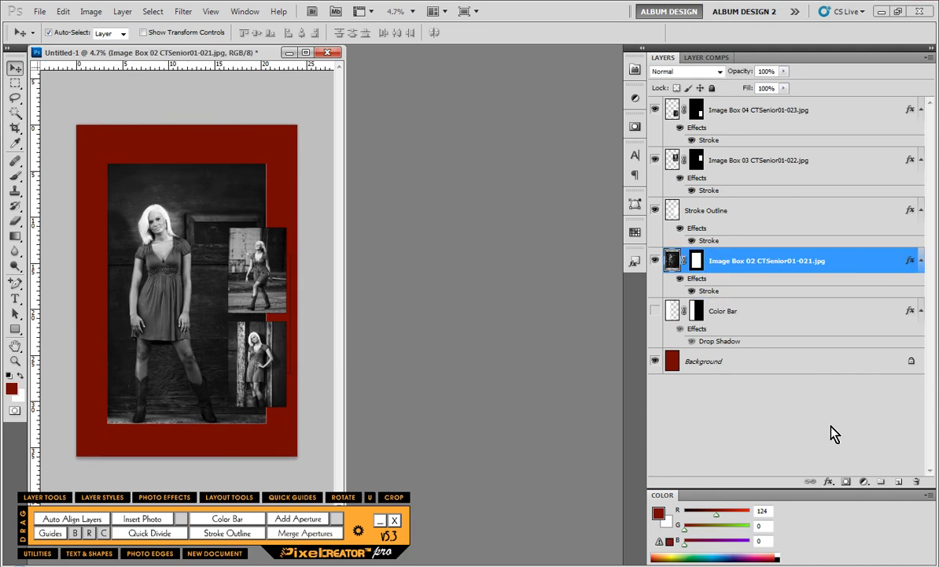
left_click(829, 481)
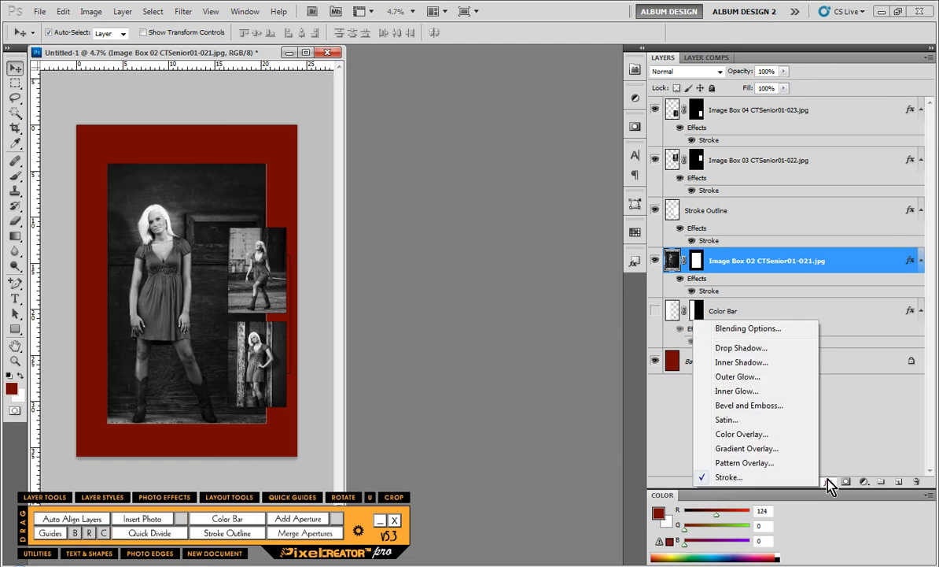
key("Escape")
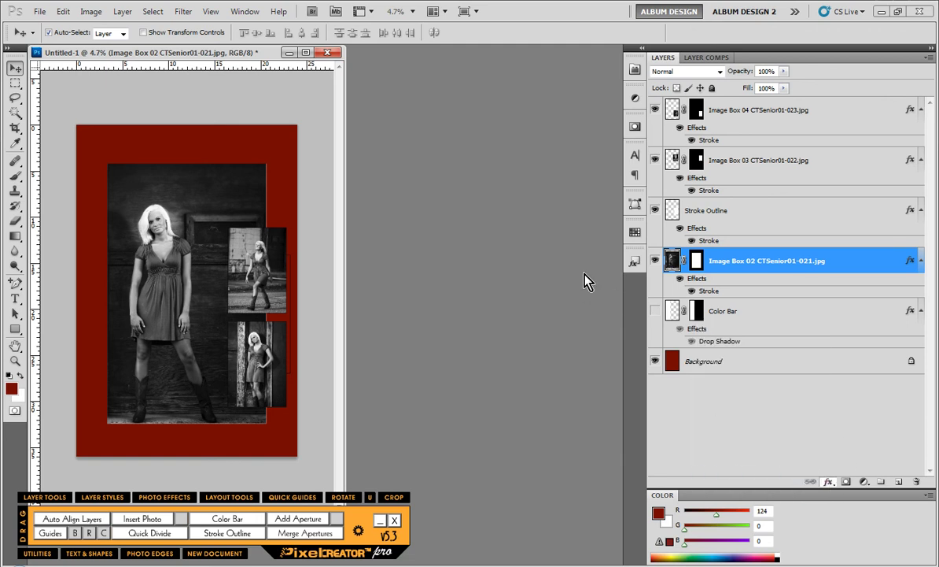
double_click(676, 285)
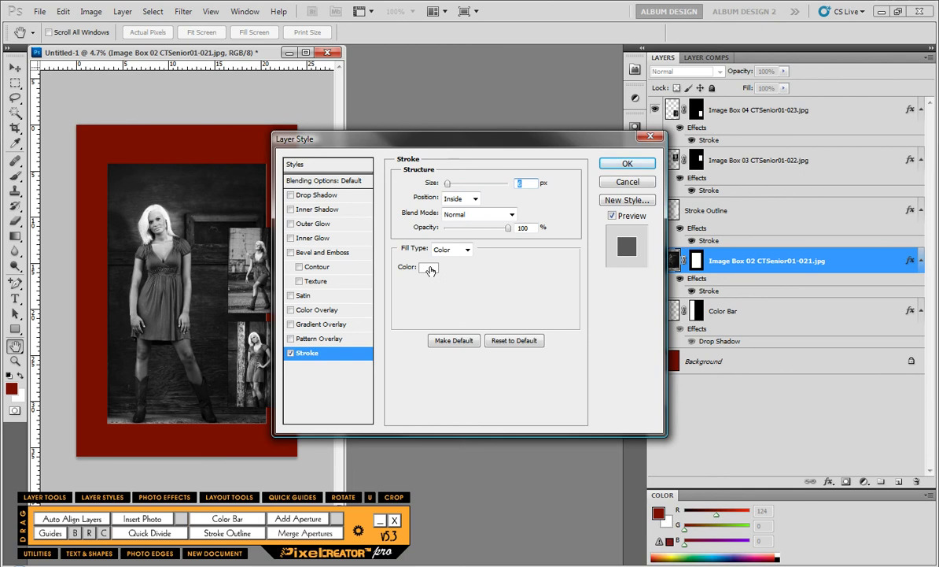
left_click(400, 260)
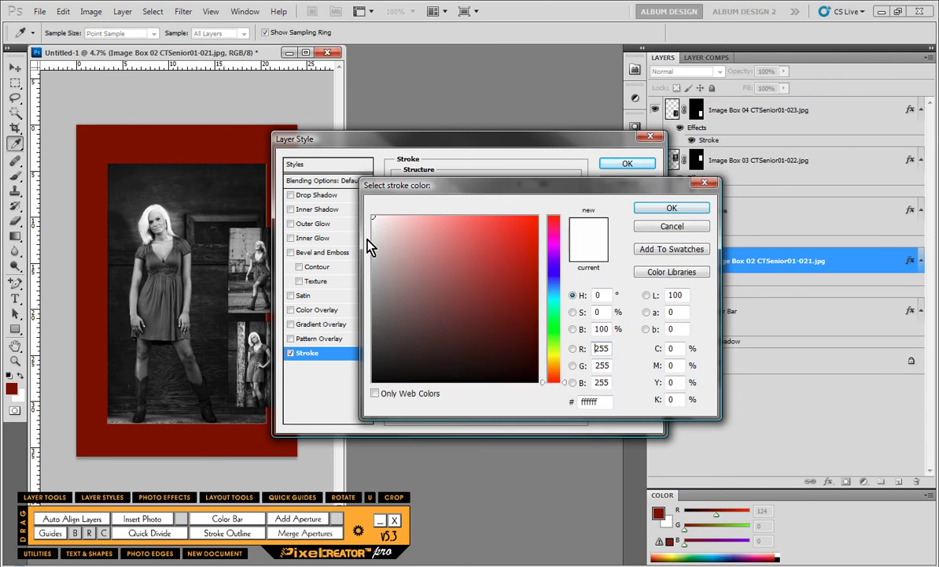
left_click(367, 247)
left_click(697, 209)
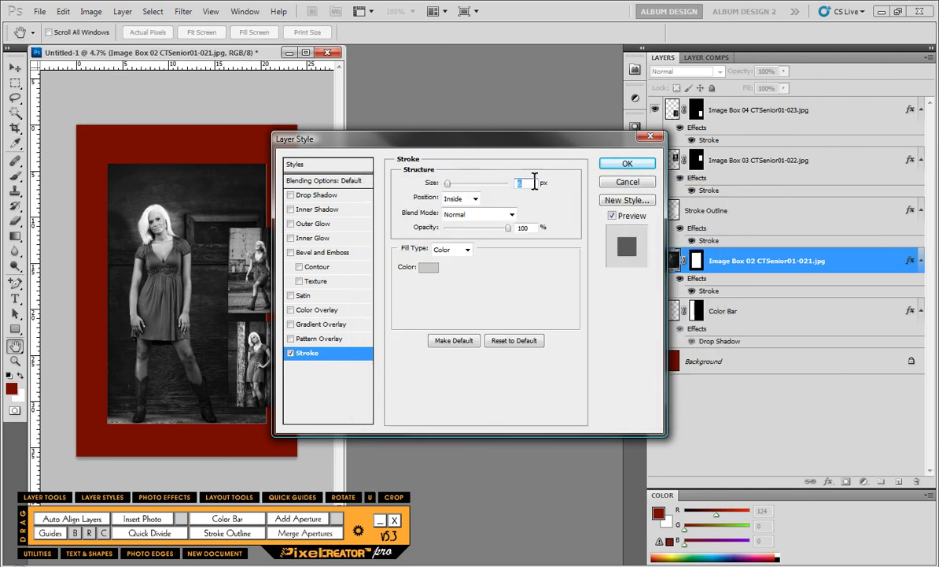
type("30")
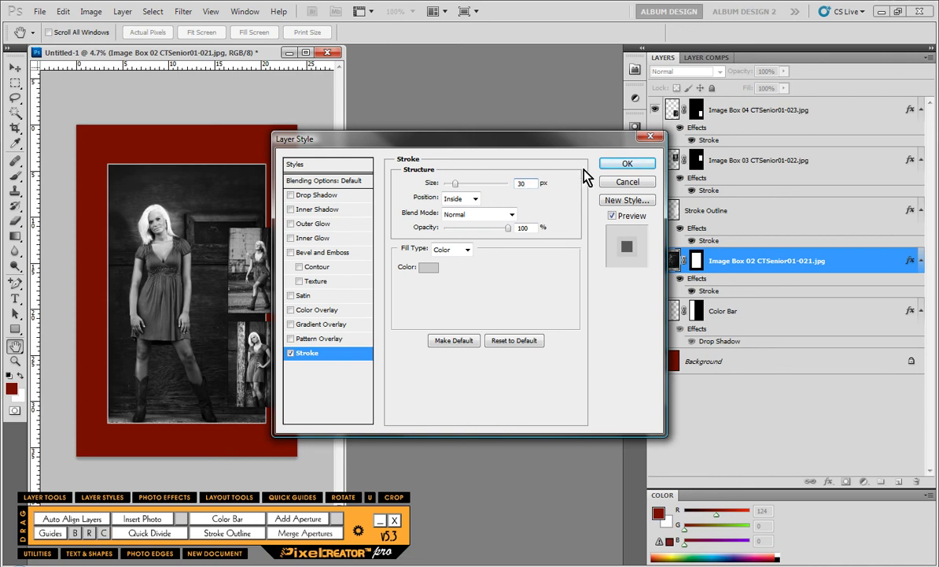
Add a drop shadow to Image Box 02 with a distance of 32 px and a size of 51 px, and apply the style
left_click(305, 196)
left_click_drag(446, 237, 461, 265)
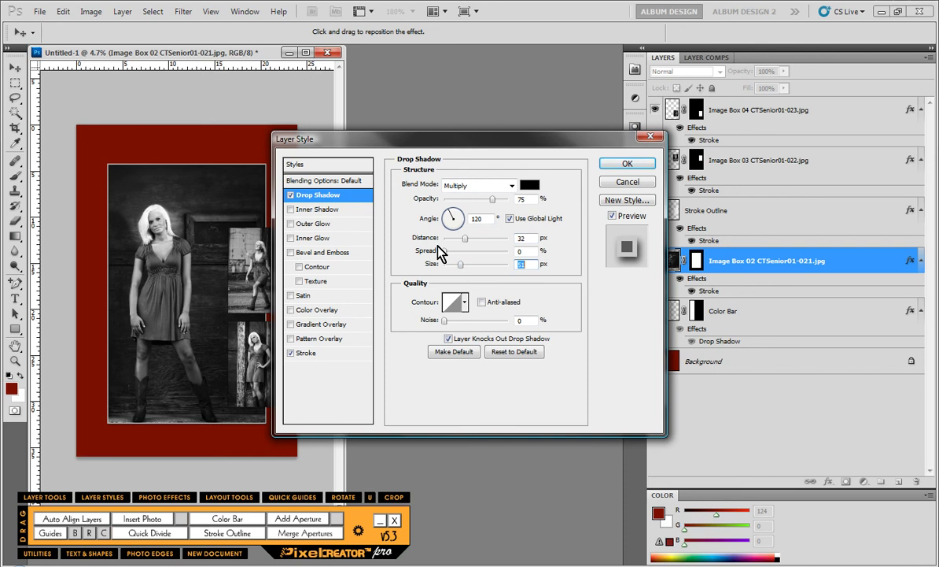
left_click(627, 163)
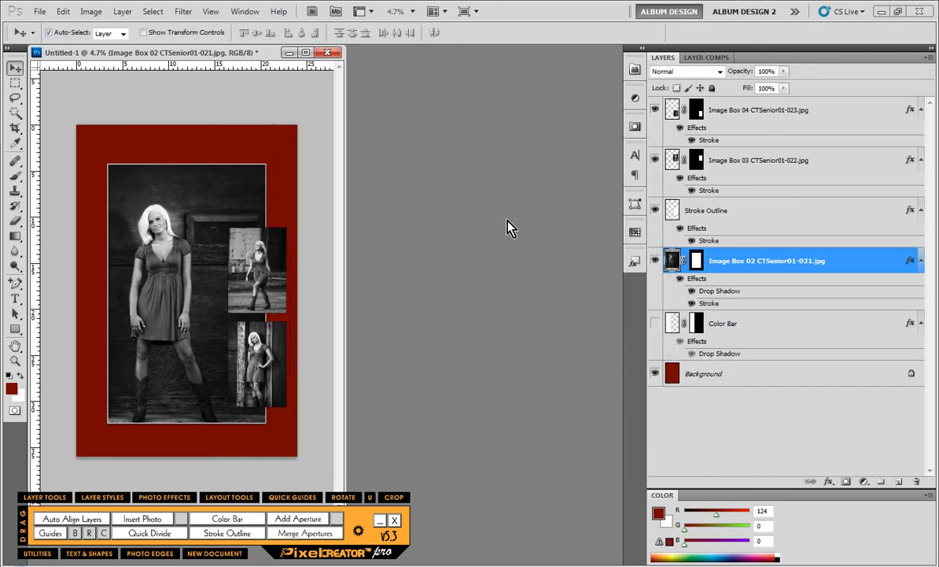
Copy Image Box 02's layer style and paste it onto Image Box 03 and Image Box 04
right_click(719, 266)
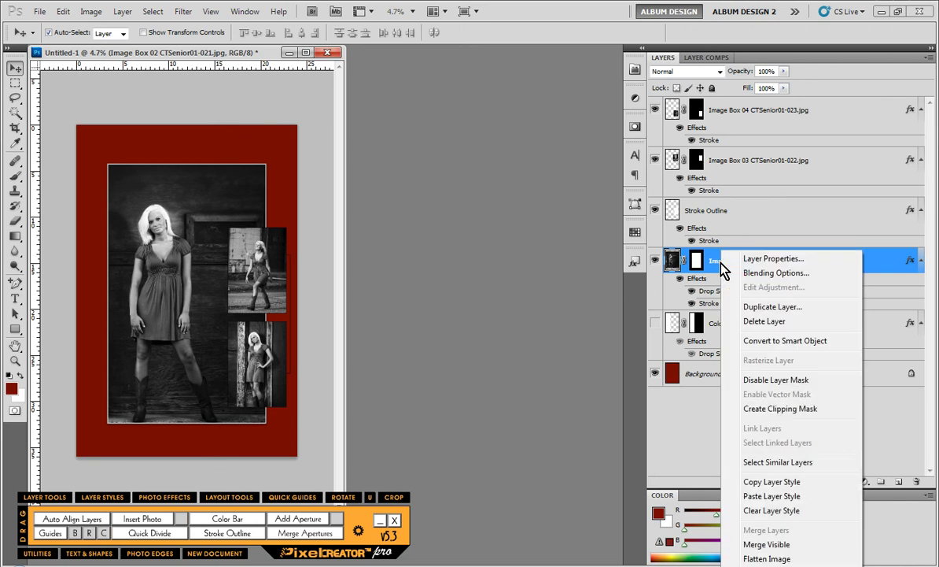
left_click(779, 482)
left_click(272, 296)
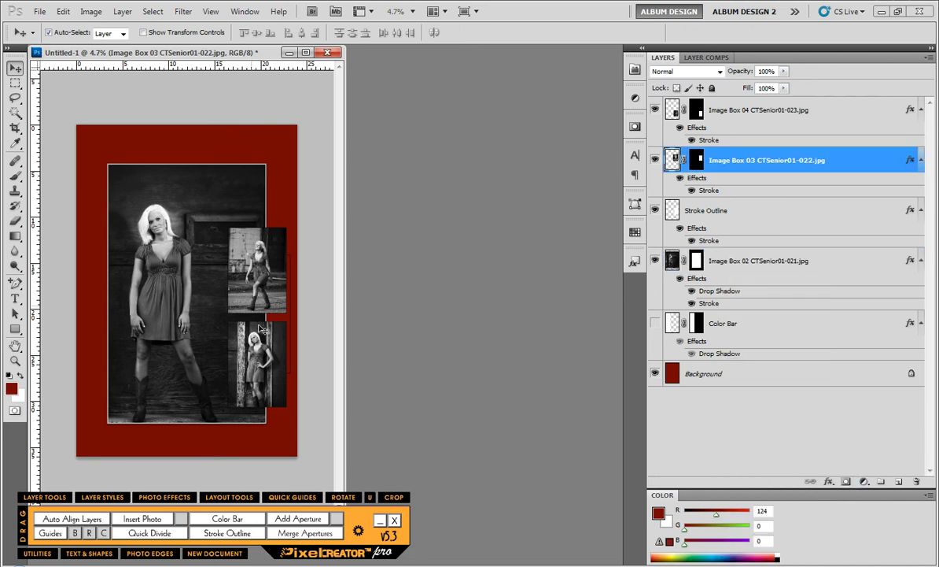
left_click(250, 306, "shift")
right_click(724, 160)
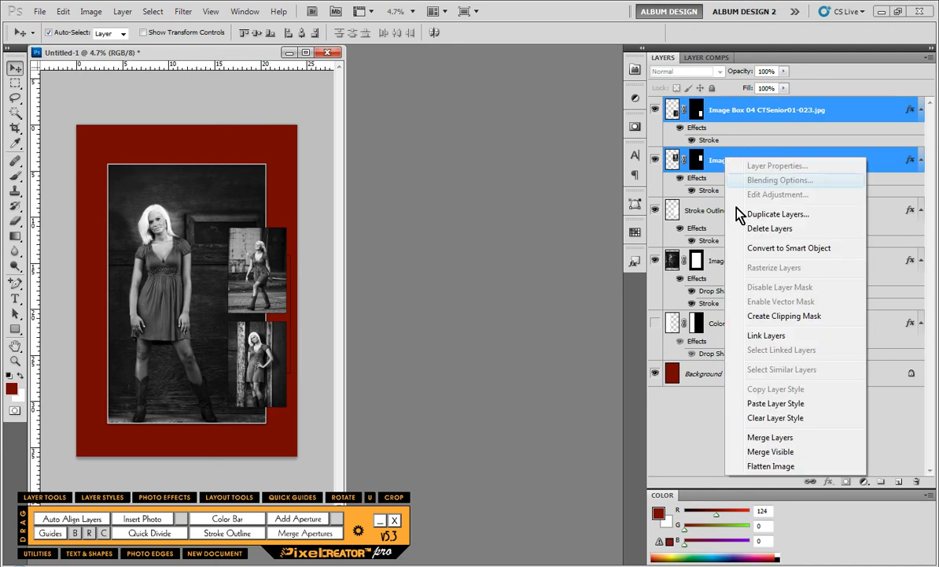
left_click(729, 402)
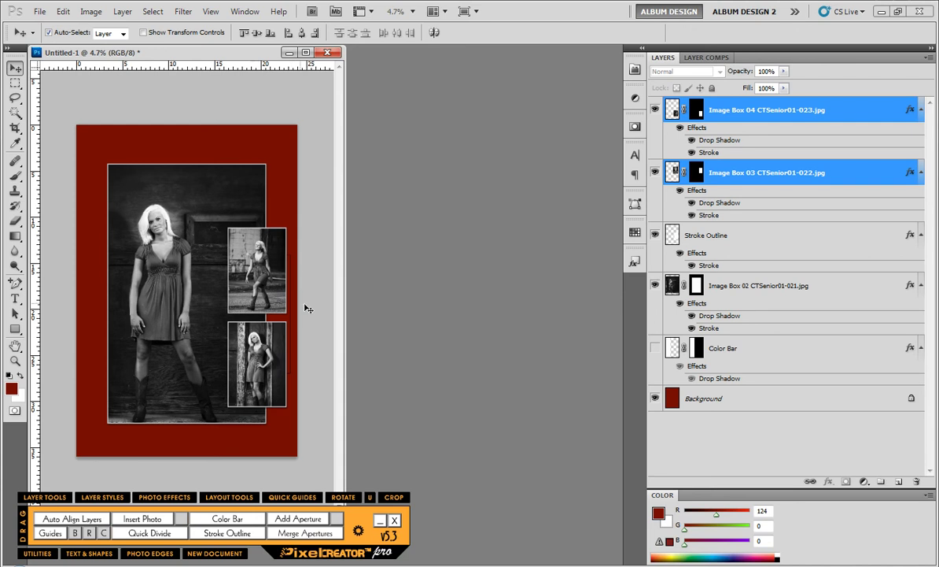
Change the Stroke Outline layer's stroke to white with a size of 15 px in its layer style
left_click(718, 237)
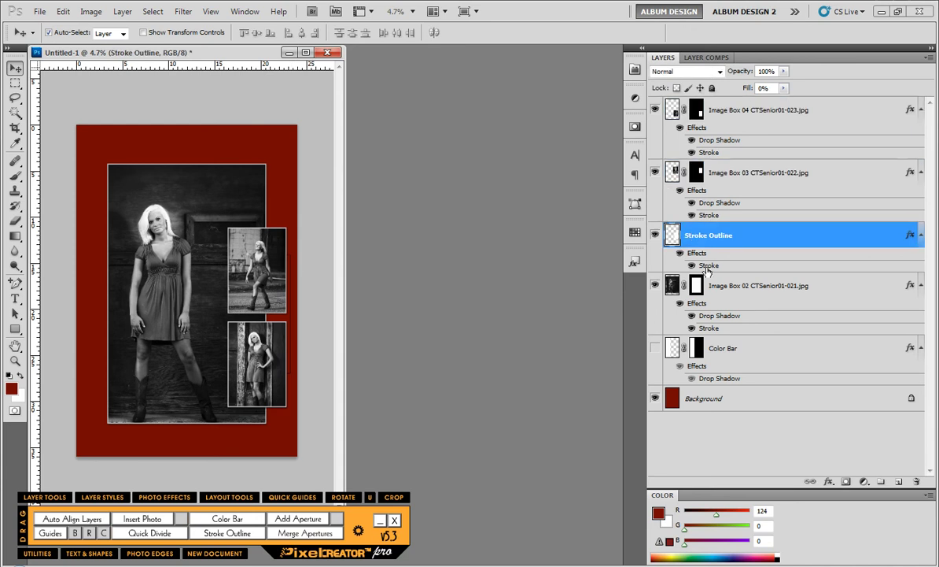
double_click(707, 269)
left_click(394, 264)
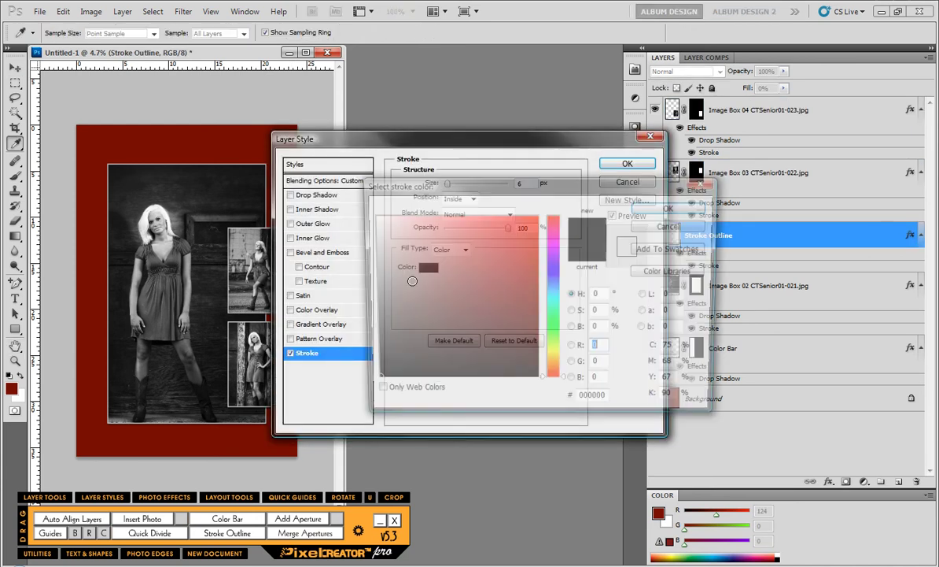
left_click_drag(386, 235, 372, 243)
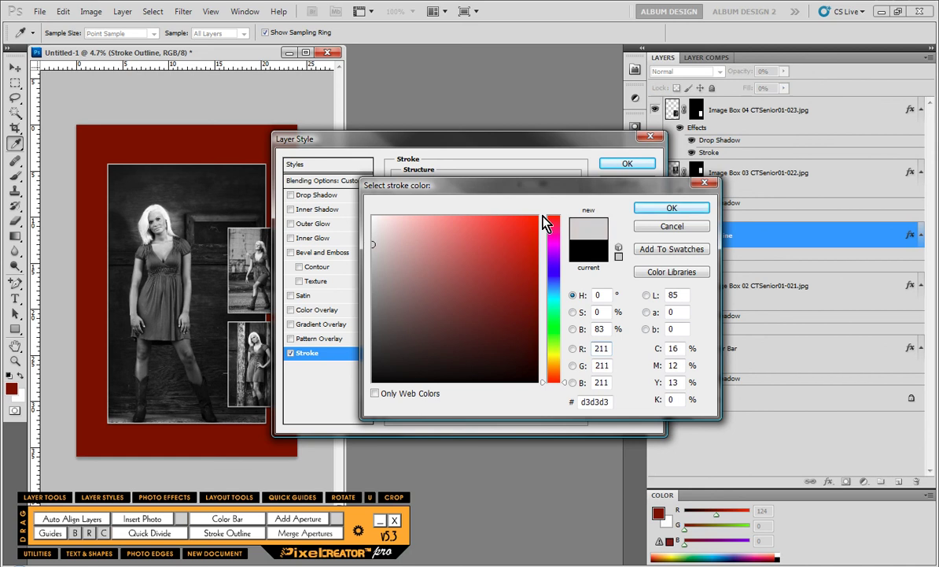
left_click(671, 208)
left_click(426, 267)
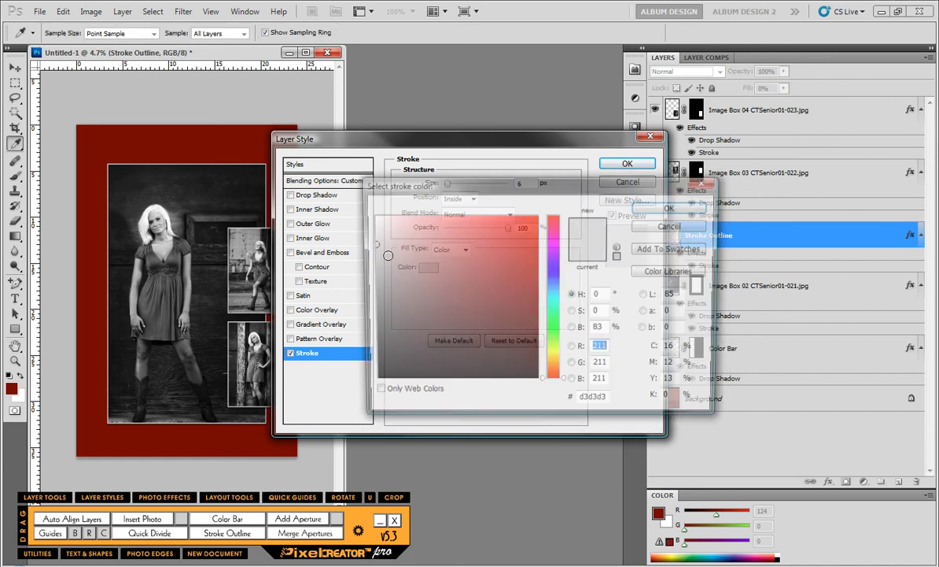
left_click(644, 209)
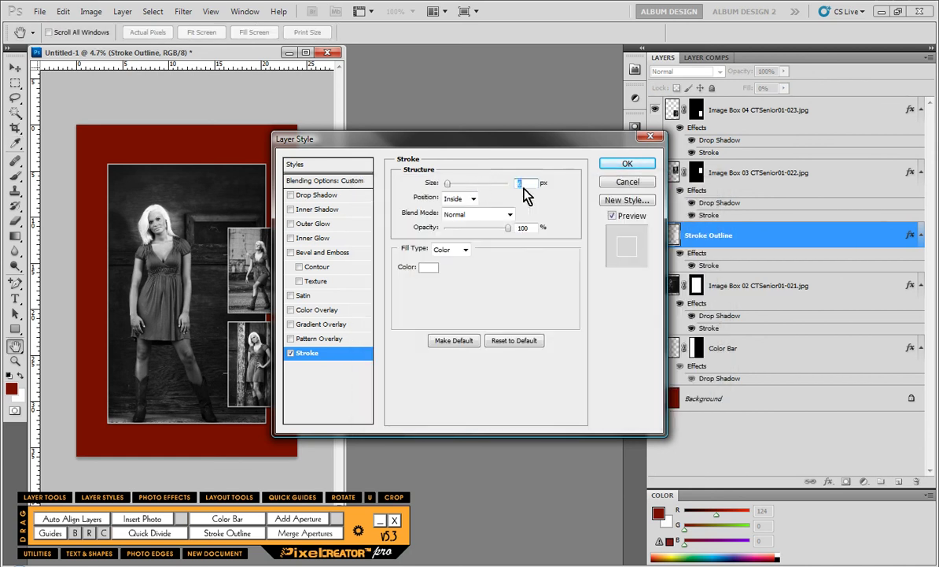
type("15")
left_click(619, 186)
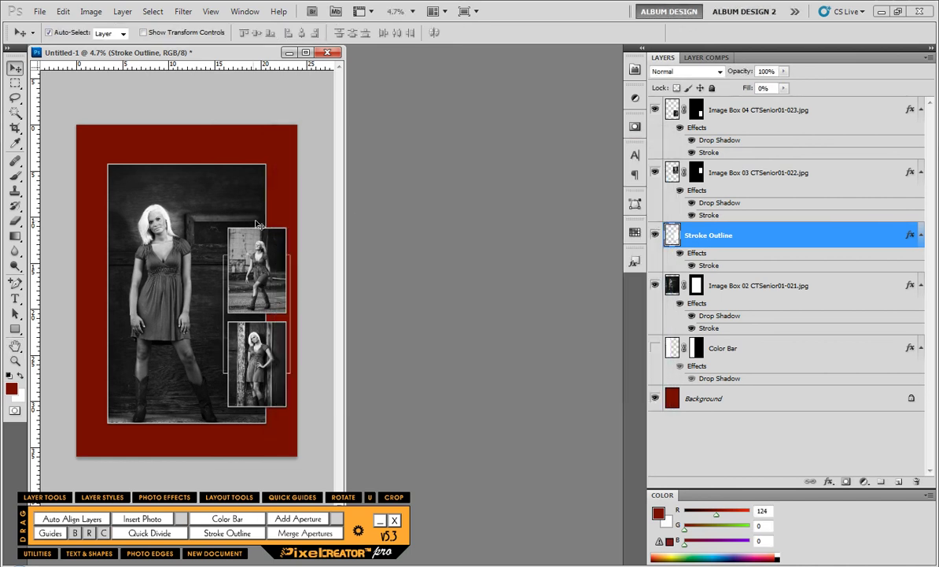
Transform the Stroke Outline to about 119% width and 150% height, extending it upward and to the left behind the small photos
key("ctrl+plus")
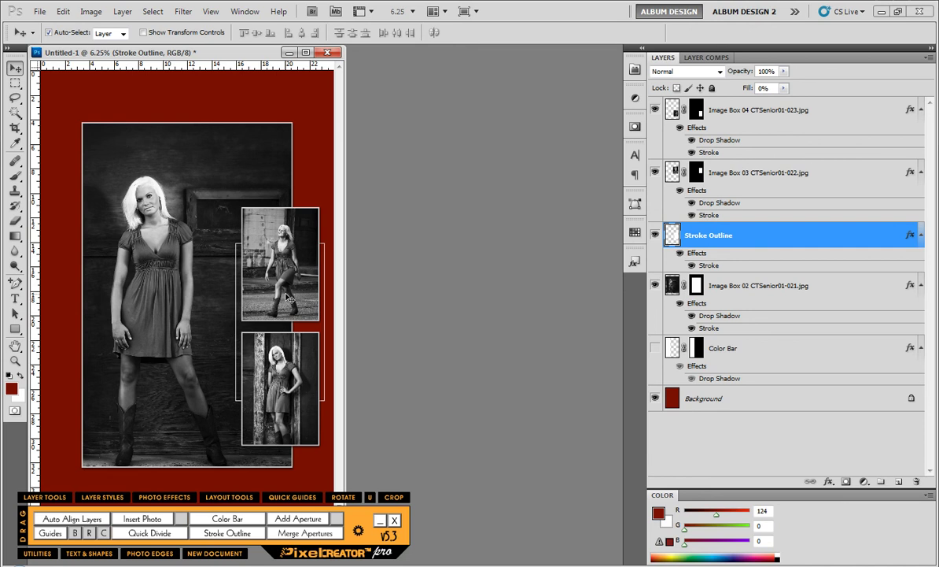
key("ctrl+t")
left_click_drag(291, 246, 291, 165)
left_click_drag(236, 283, 219, 285)
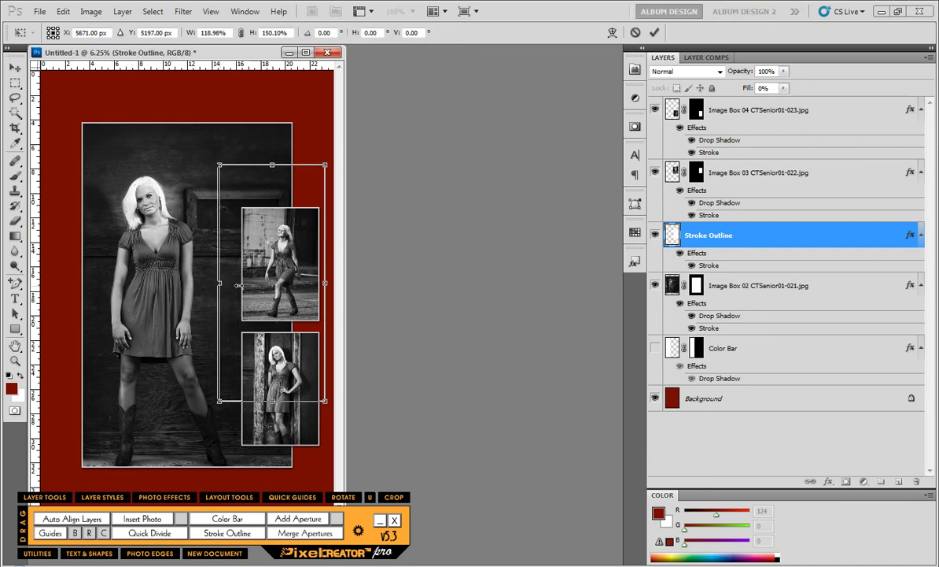
key("Return")
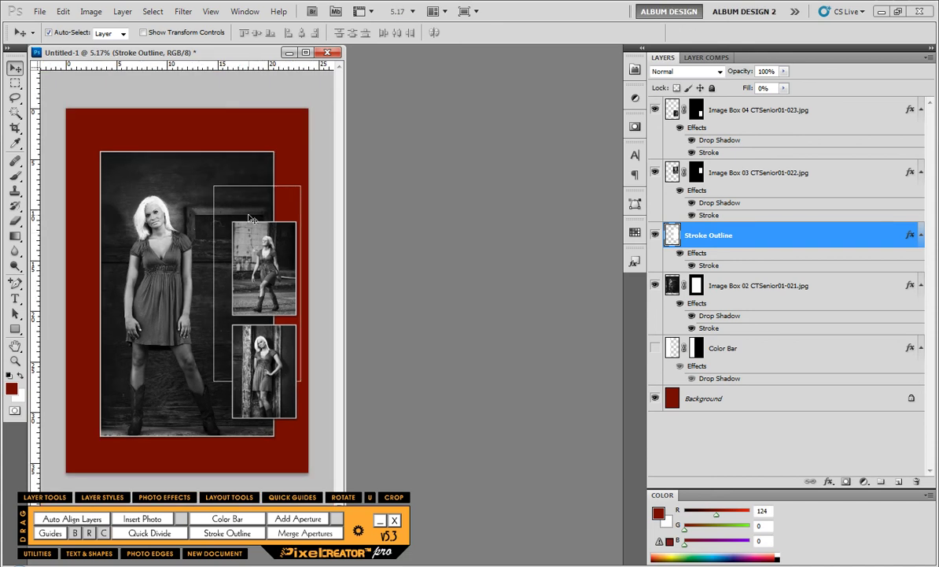
Duplicate the Stroke Outline layer and transform the copy to about 98% width and 99.7% height, offset down and right from the original
key("ctrl+j")
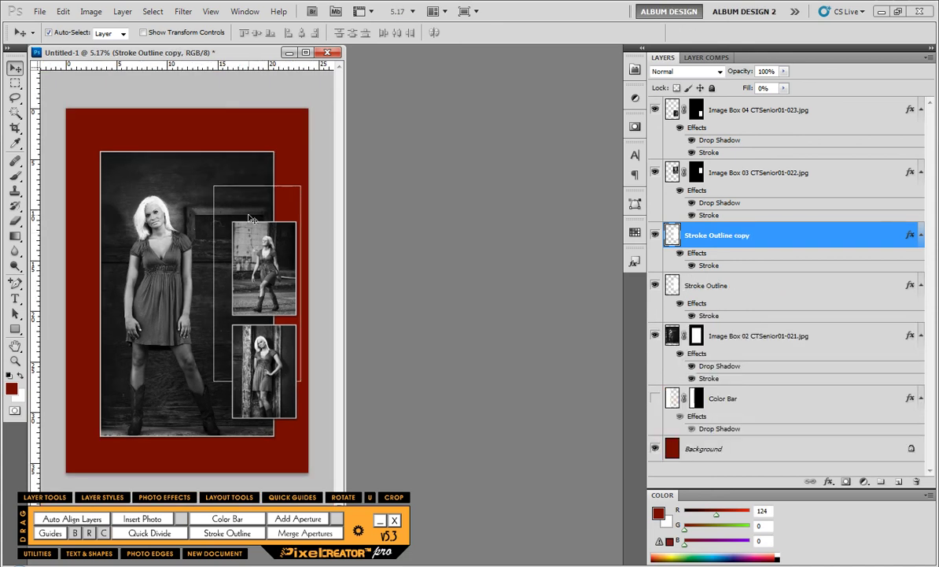
key("ctrl+t")
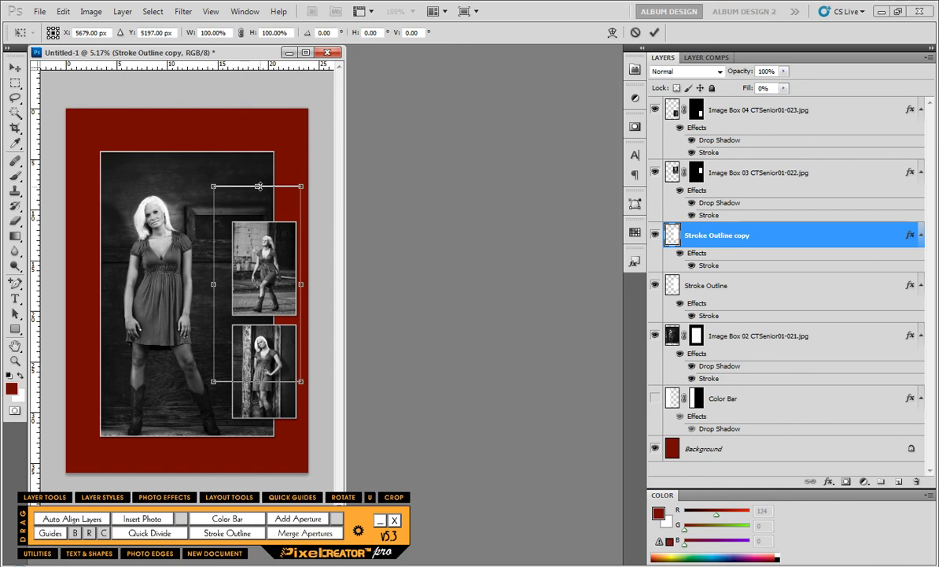
left_click_drag(259, 187, 262, 198)
left_click_drag(213, 290, 222, 290)
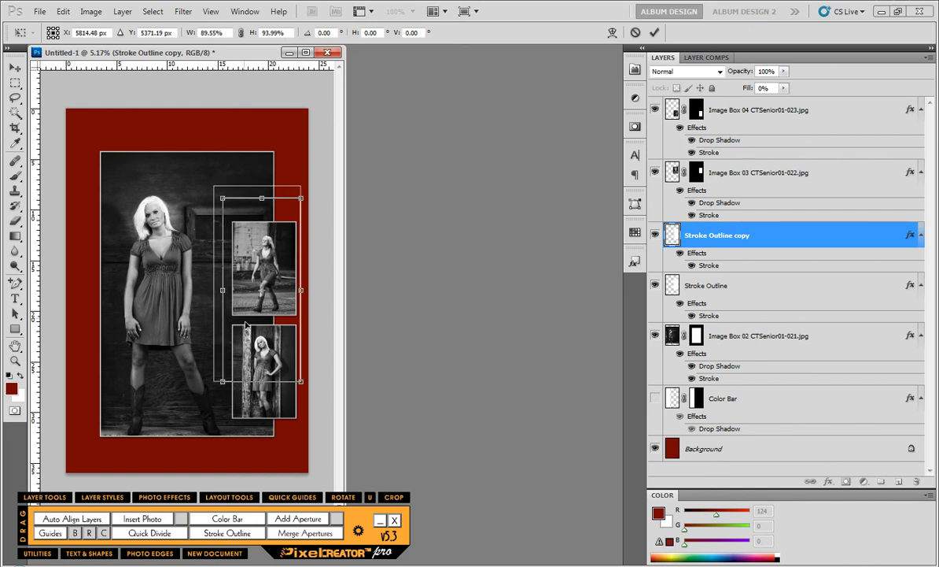
left_click_drag(258, 384, 258, 392)
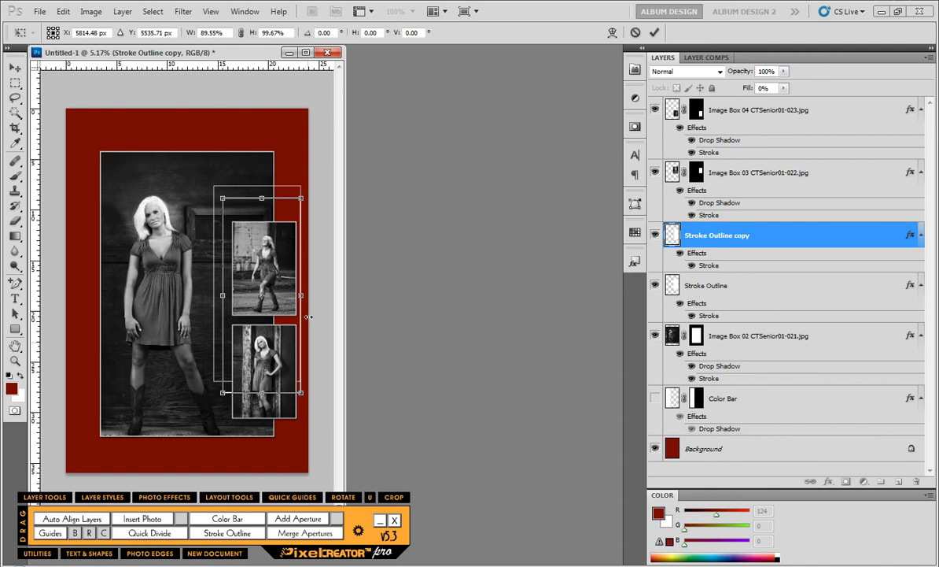
left_click_drag(301, 295, 306, 294)
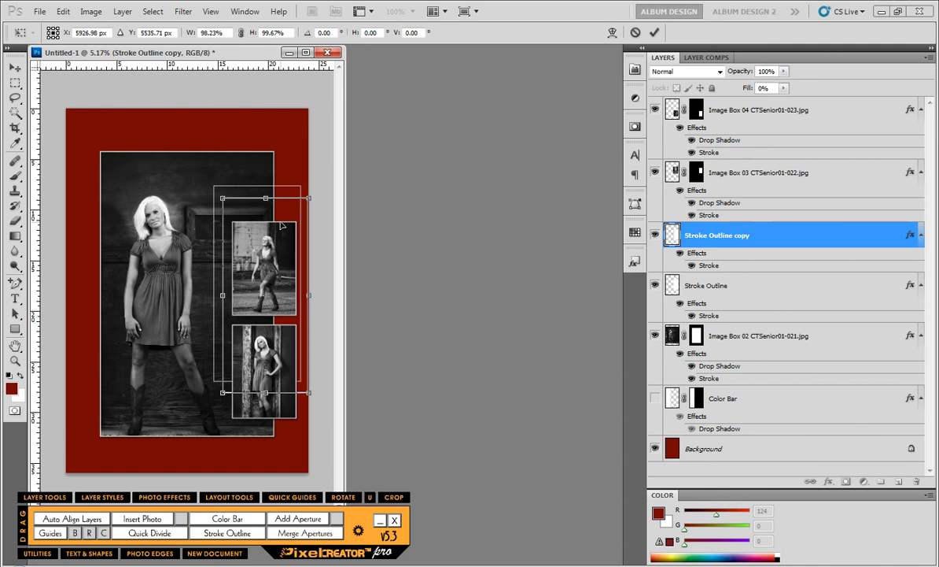
key("Return")
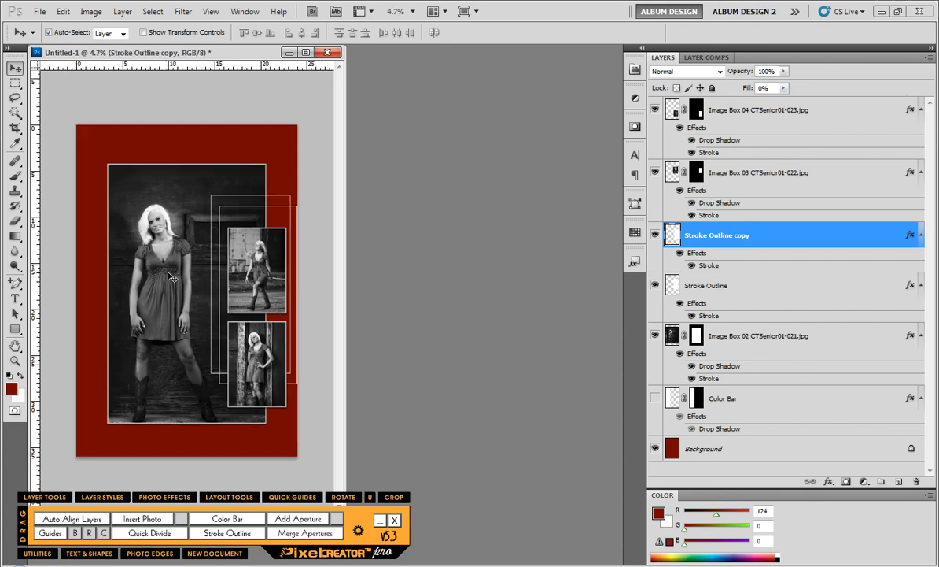
Review the whole collage and move its document window further into the workspace
scroll(160, 260, "down", 1)
scroll(286, 329, "up", 1)
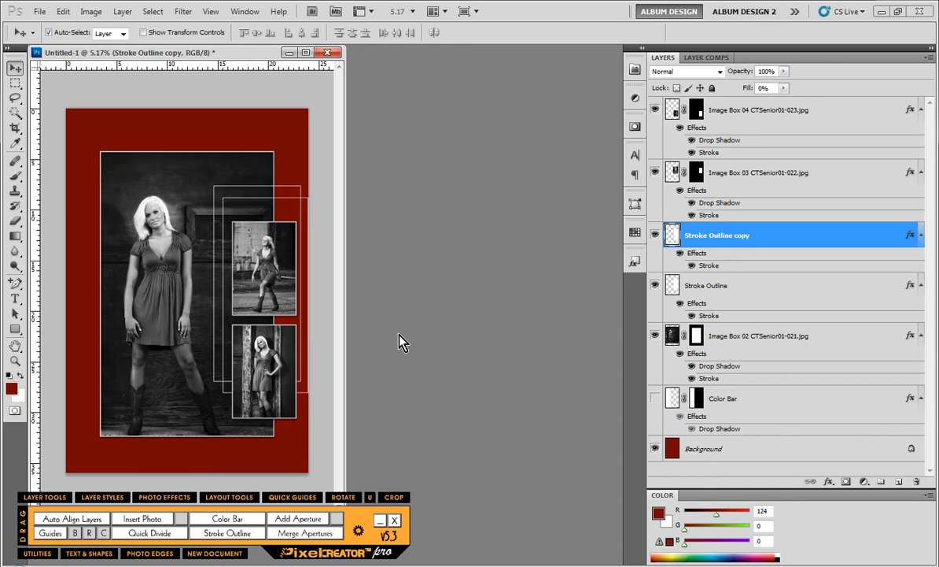
scroll(401, 343, "down", 1)
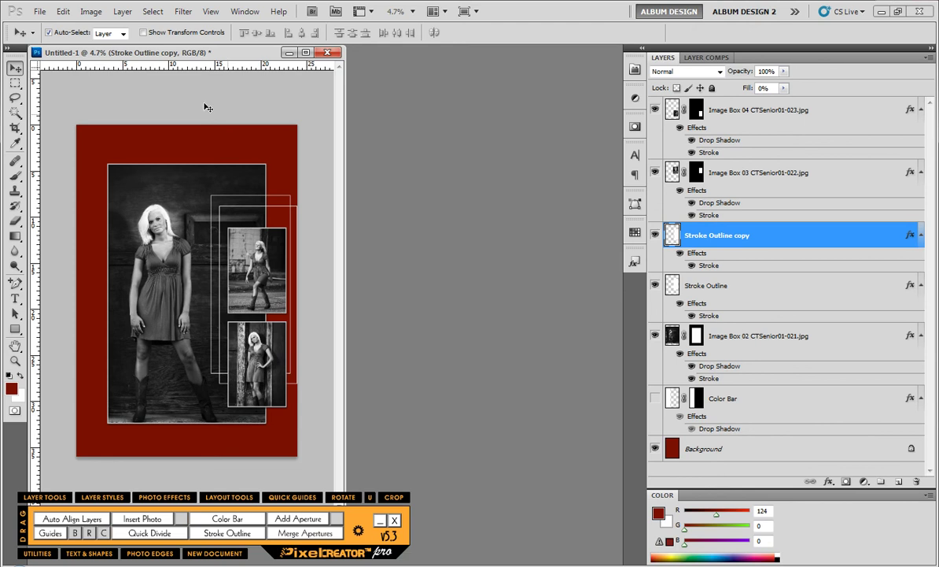
left_click_drag(224, 53, 256, 66)
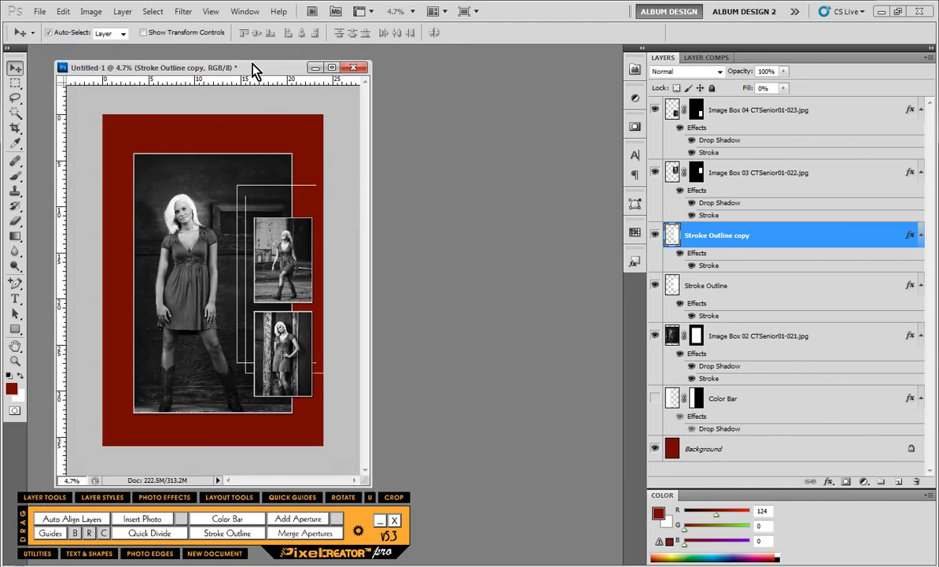